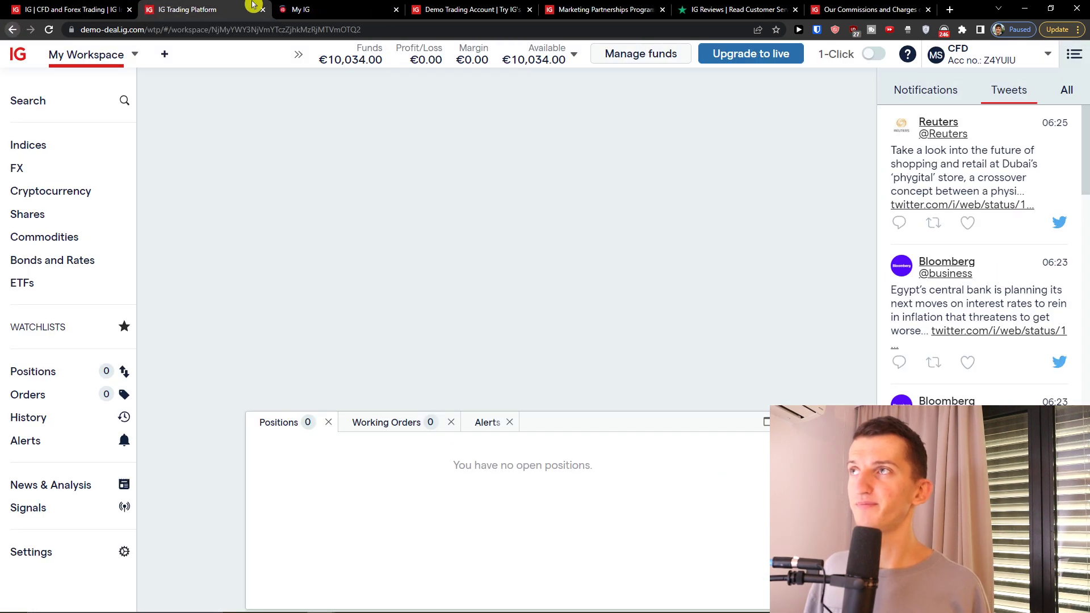
Switch to the My IG dashboard and review the CFD and Options demo accounts.
click(318, 10)
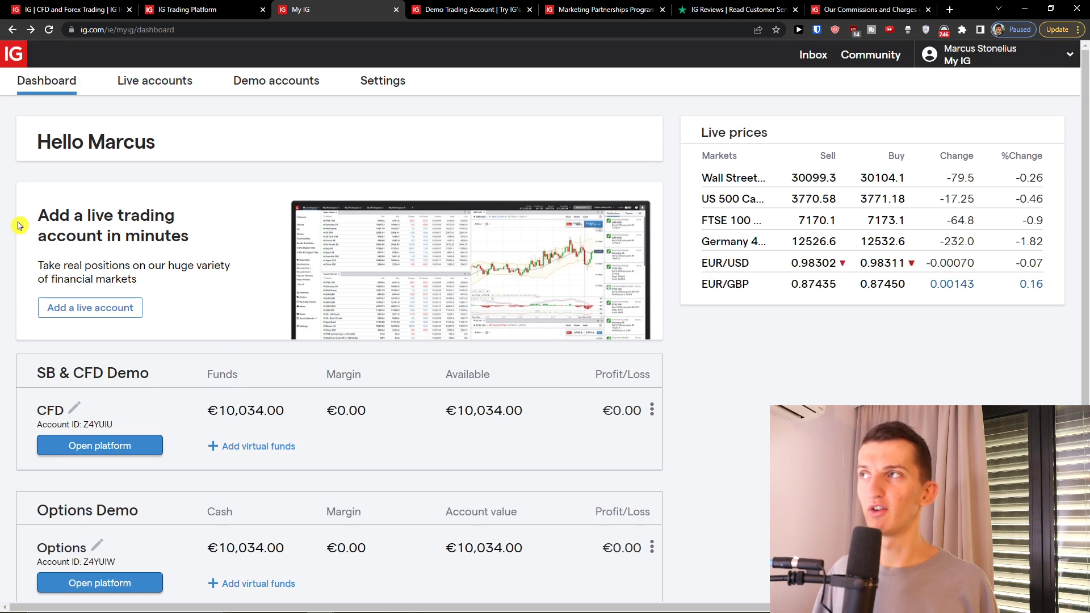
scroll(259, 356, down, 1)
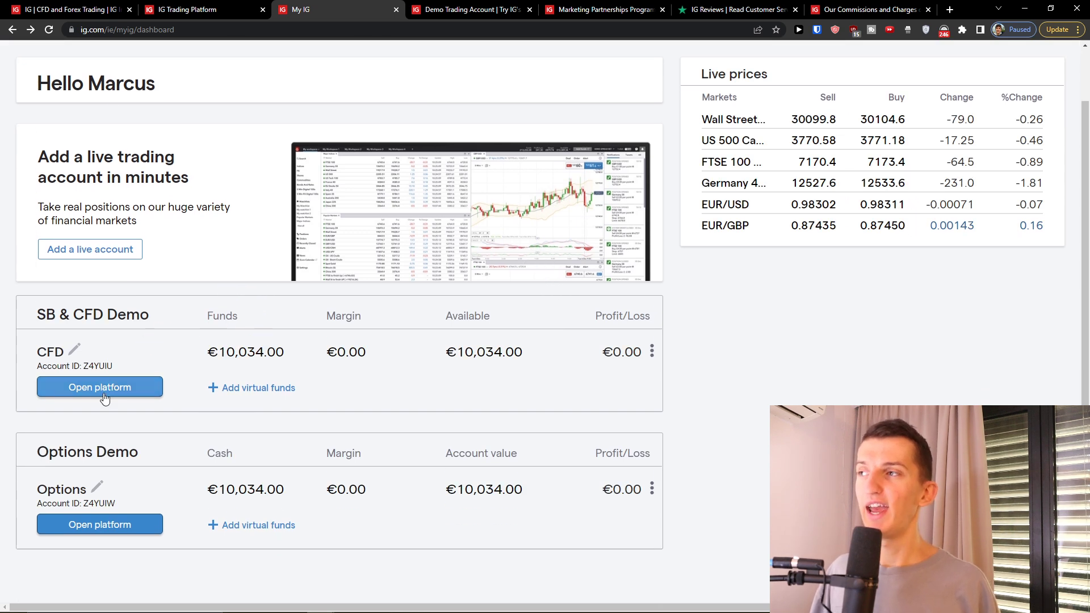
drag(24, 323, 29, 348)
click(49, 384)
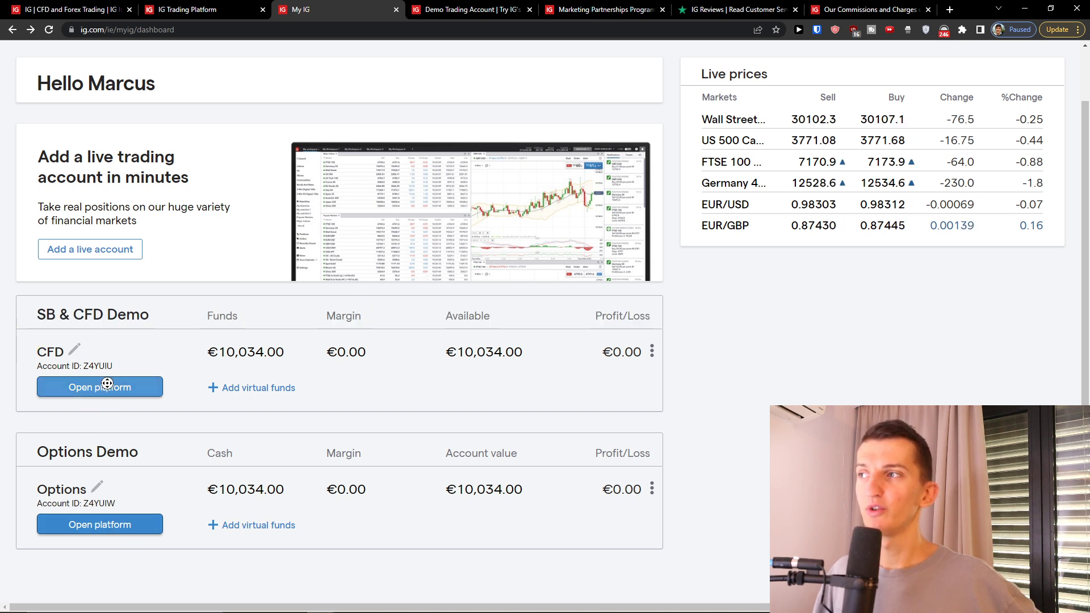
click(128, 374)
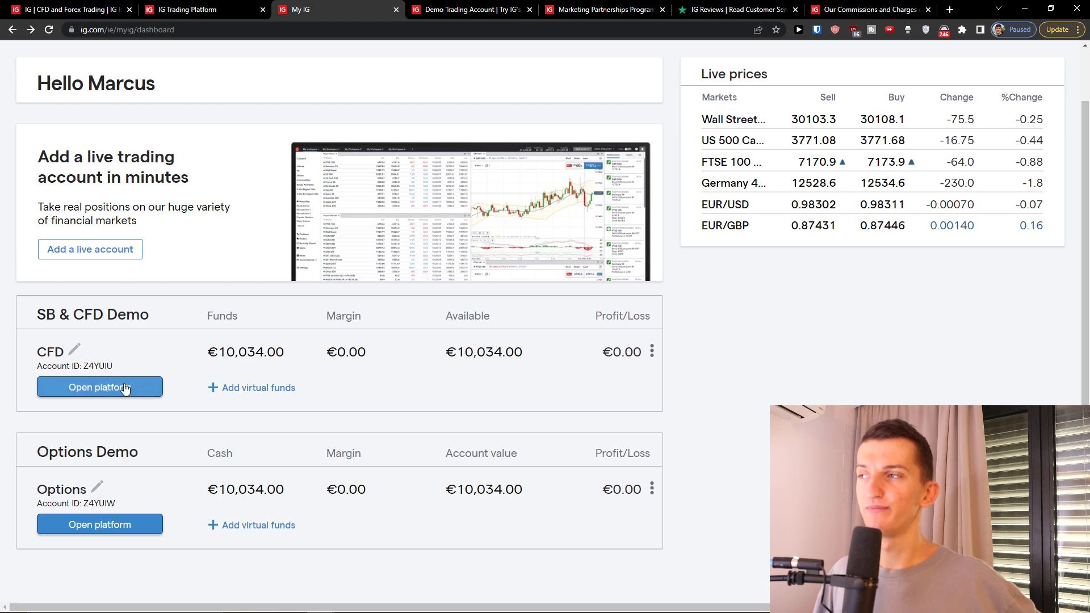
click(123, 386)
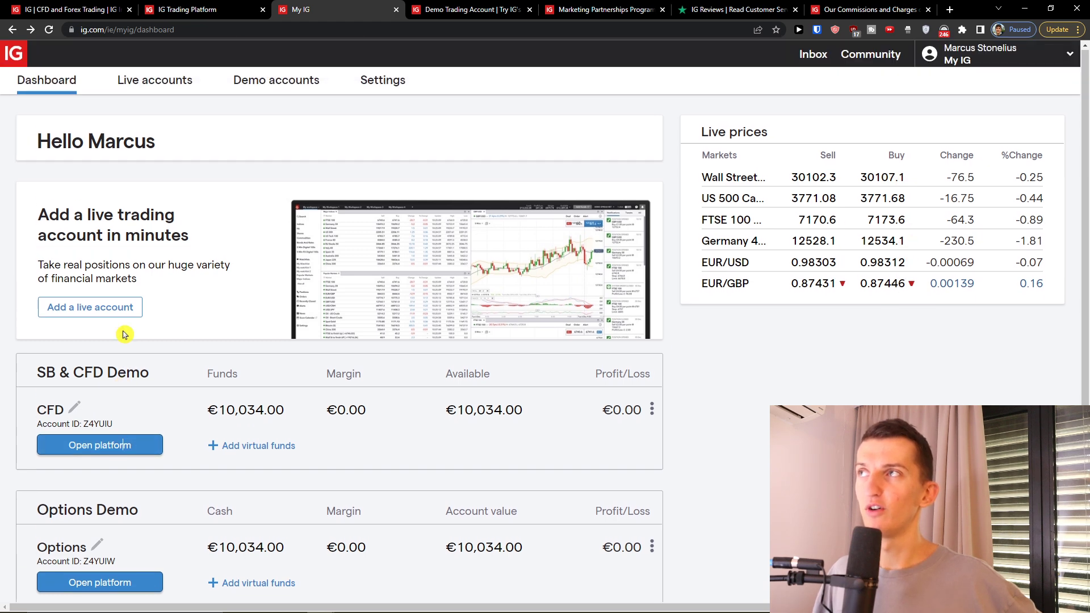
View the Live accounts, Demo accounts and Settings pages of My IG, and return to the Dashboard.
scroll(125, 369, up, 1)
click(172, 87)
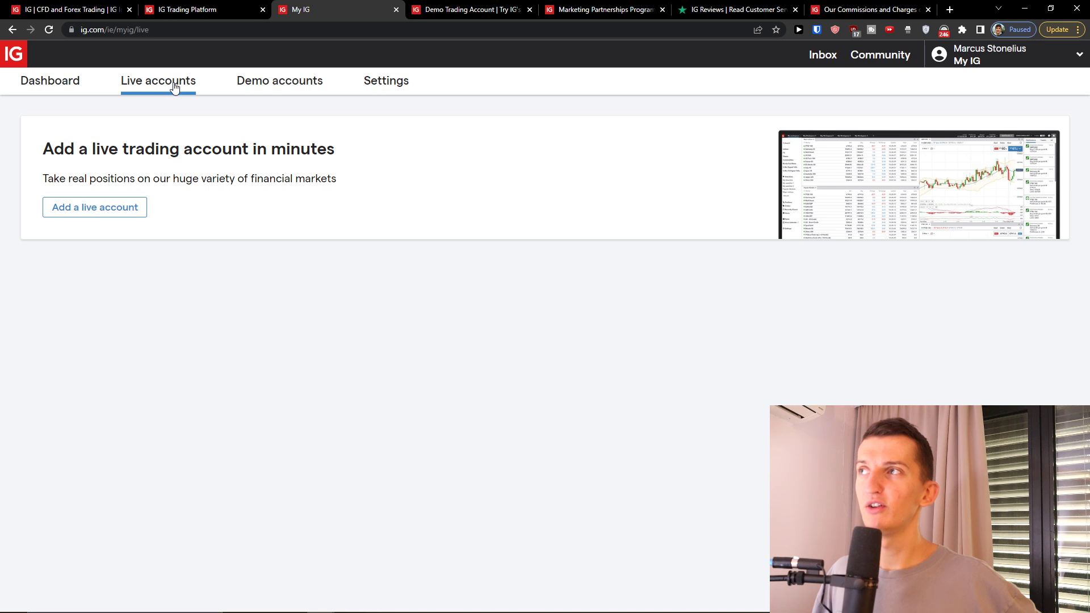
click(280, 90)
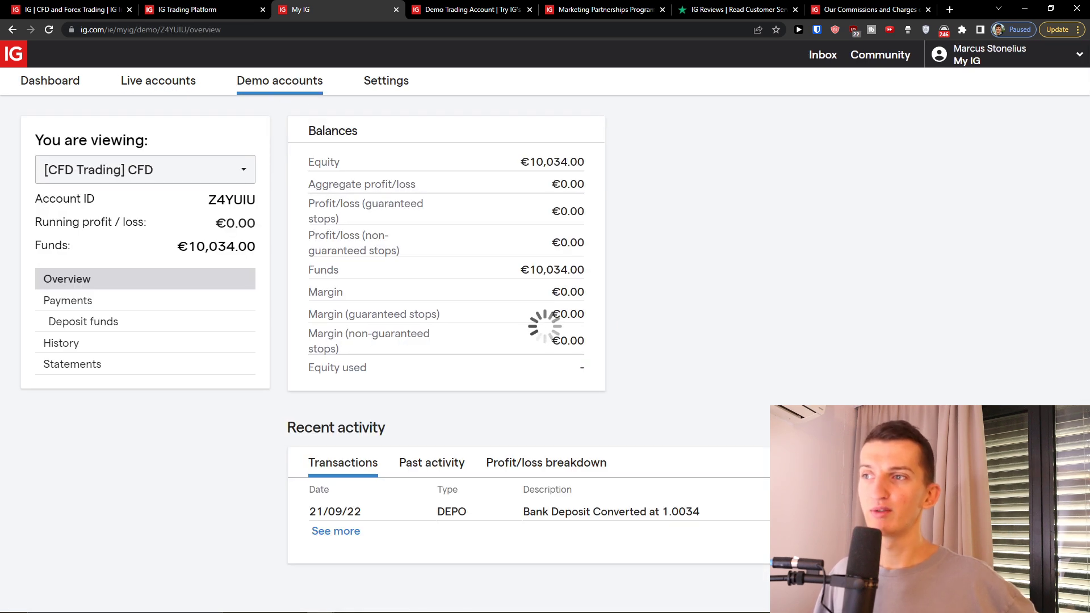
click(386, 91)
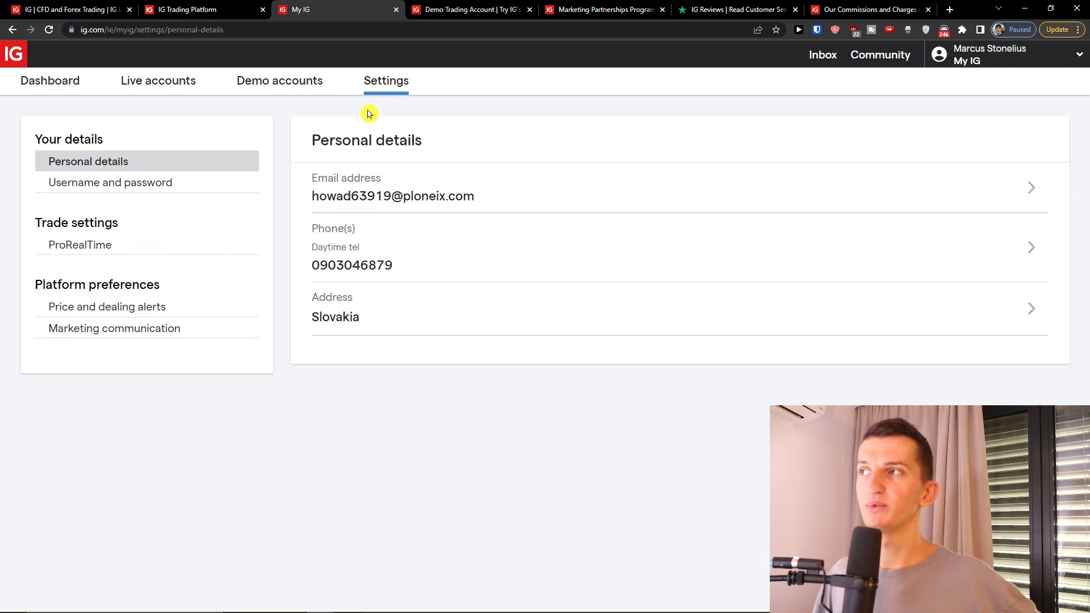
click(62, 91)
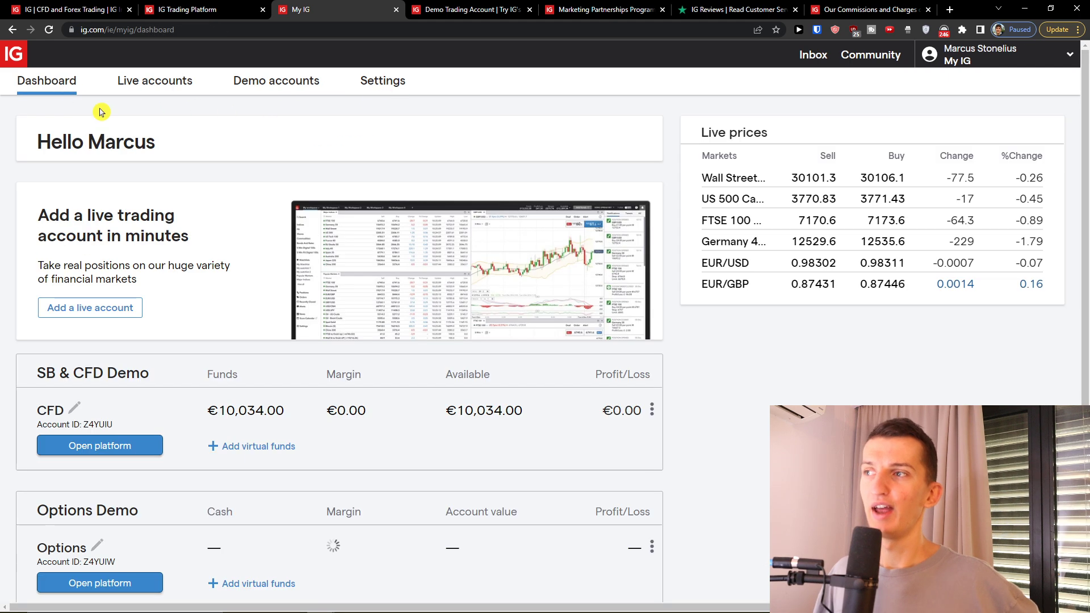
Open the trading platform for the CFD demo account.
scroll(198, 264, down, 1)
scroll(170, 318, down, 1)
click(118, 385)
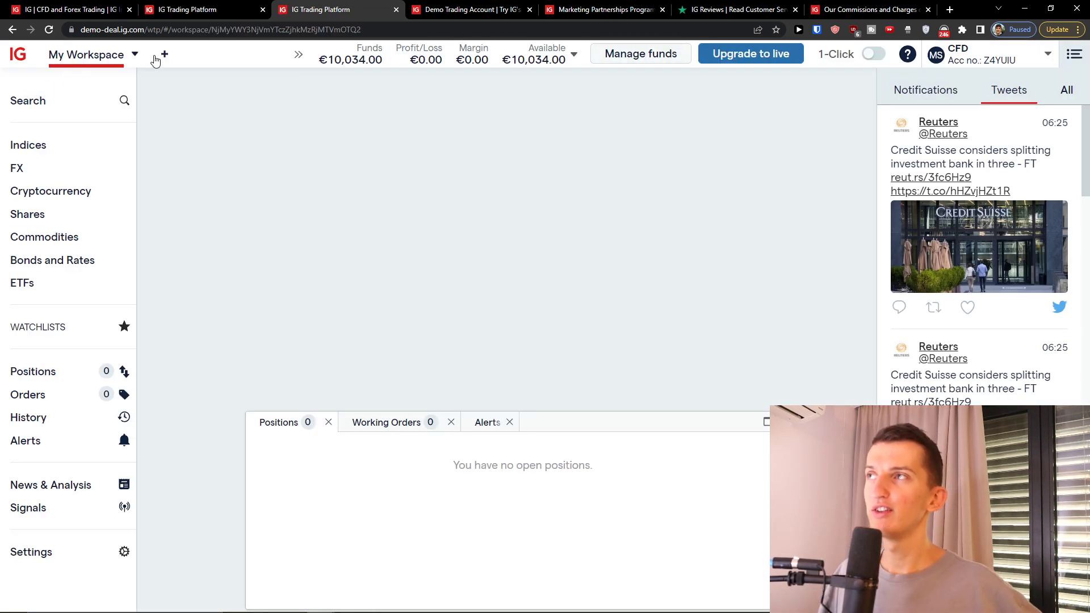
Add a second workspace to the trading platform and check its workspace options.
click(128, 55)
click(164, 54)
click(134, 55)
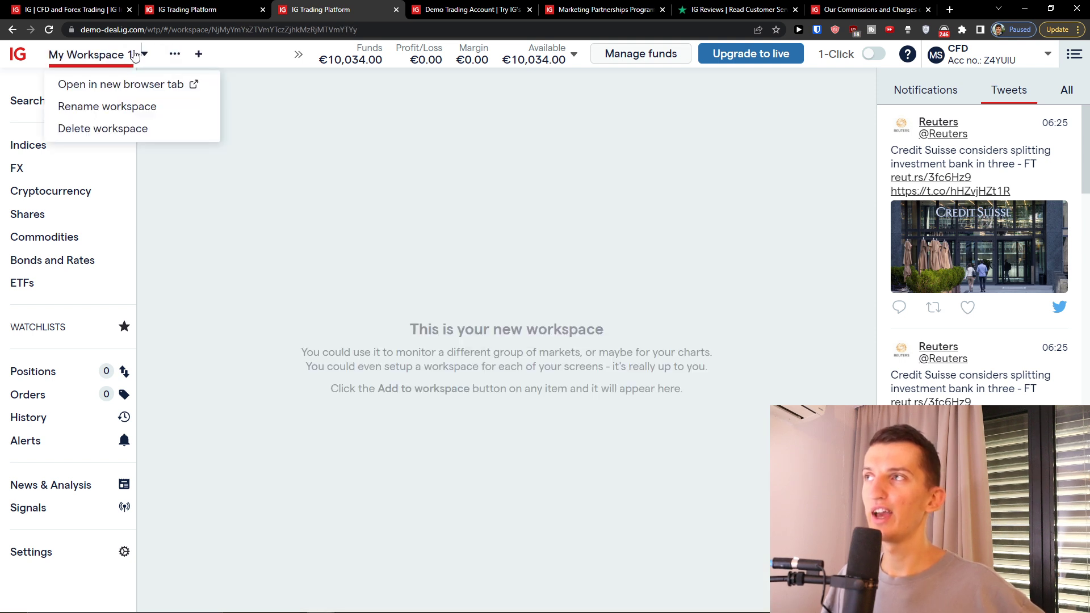
click(141, 55)
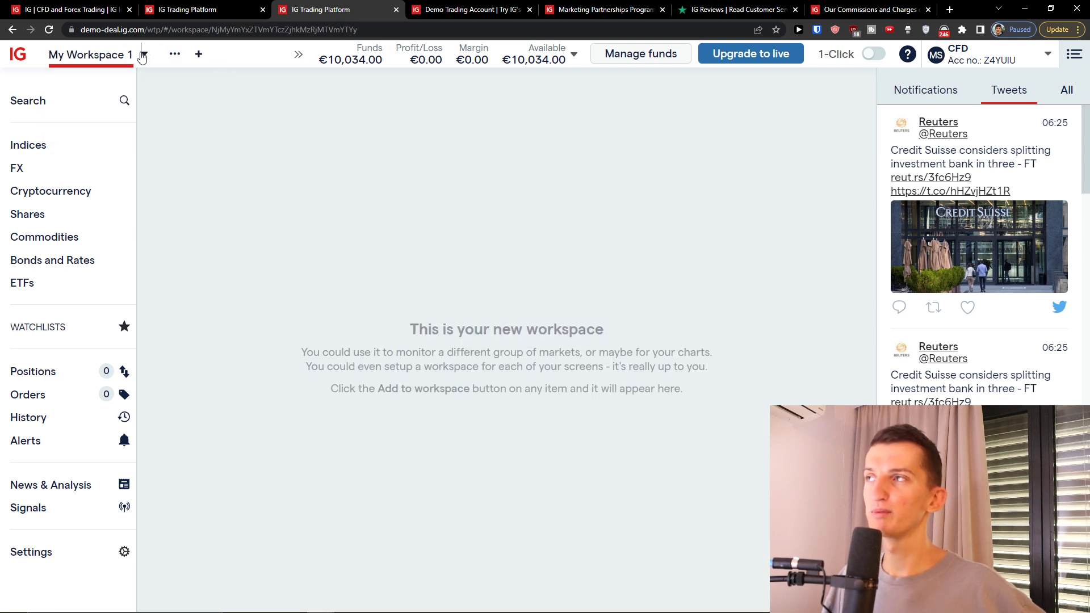
click(106, 60)
click(306, 125)
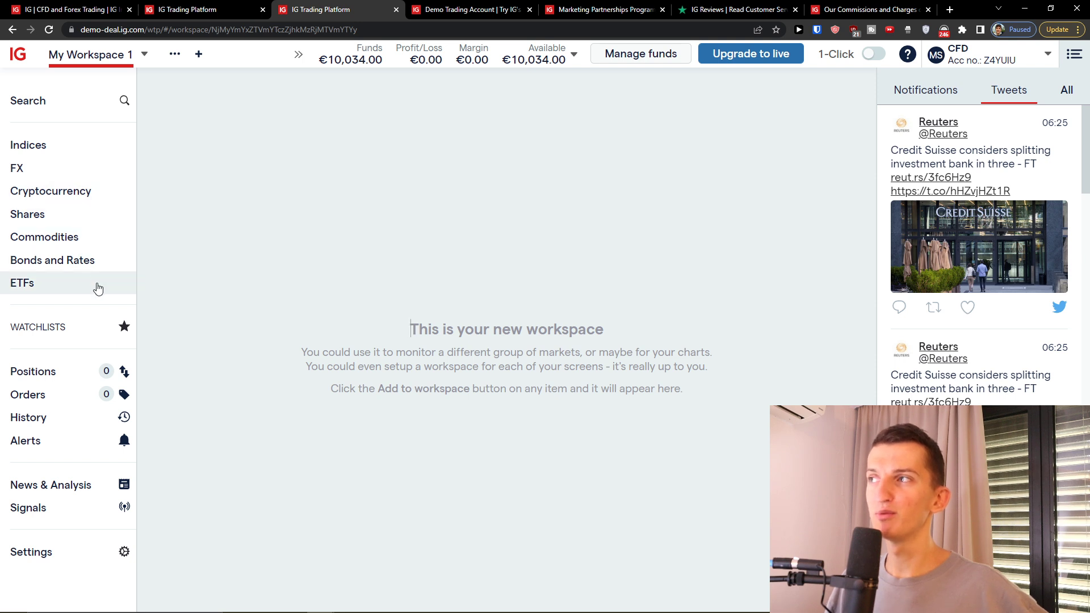
View the selectable account balances, and compare the Notifications feed with the Tweets feed.
click(454, 94)
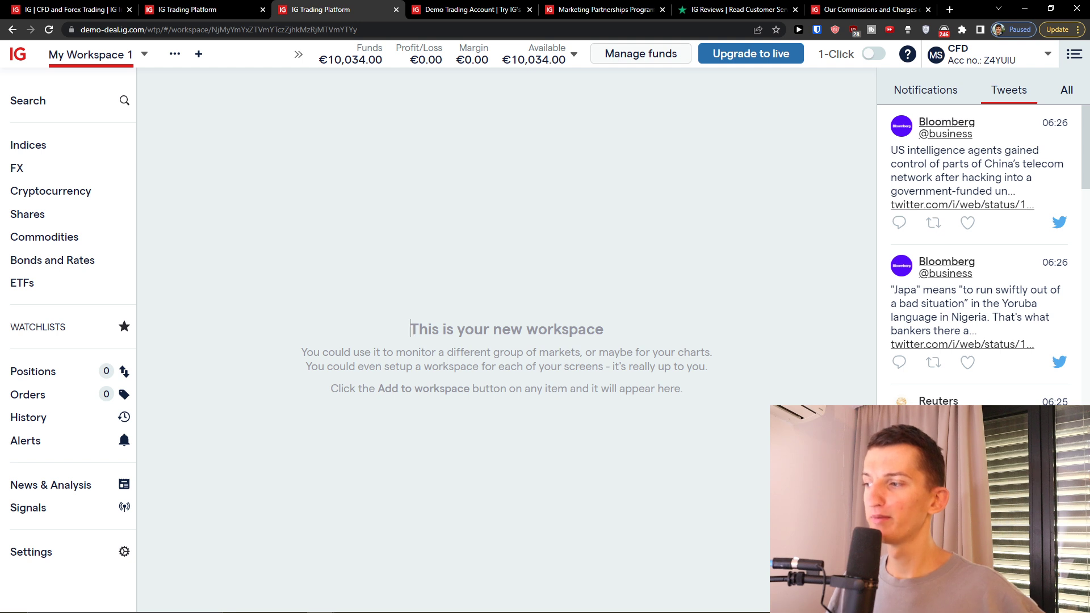
click(559, 54)
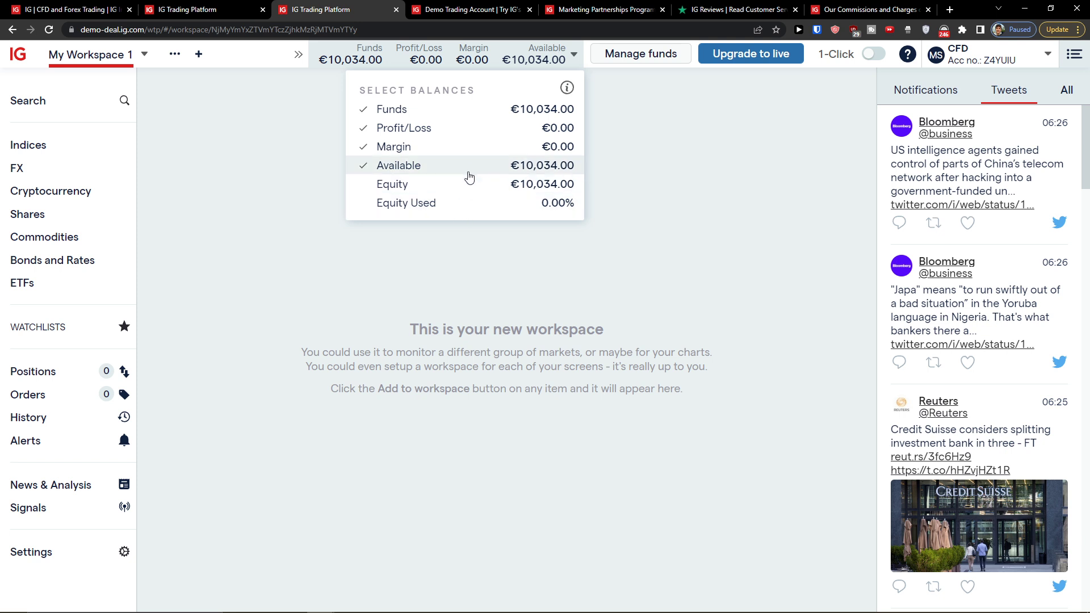
click(717, 201)
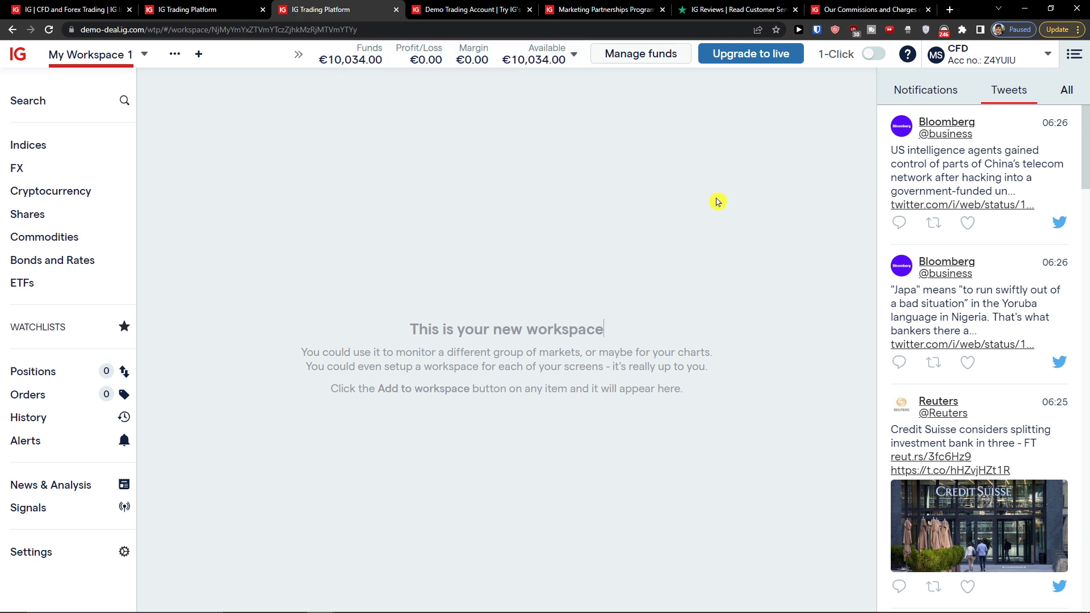
click(953, 90)
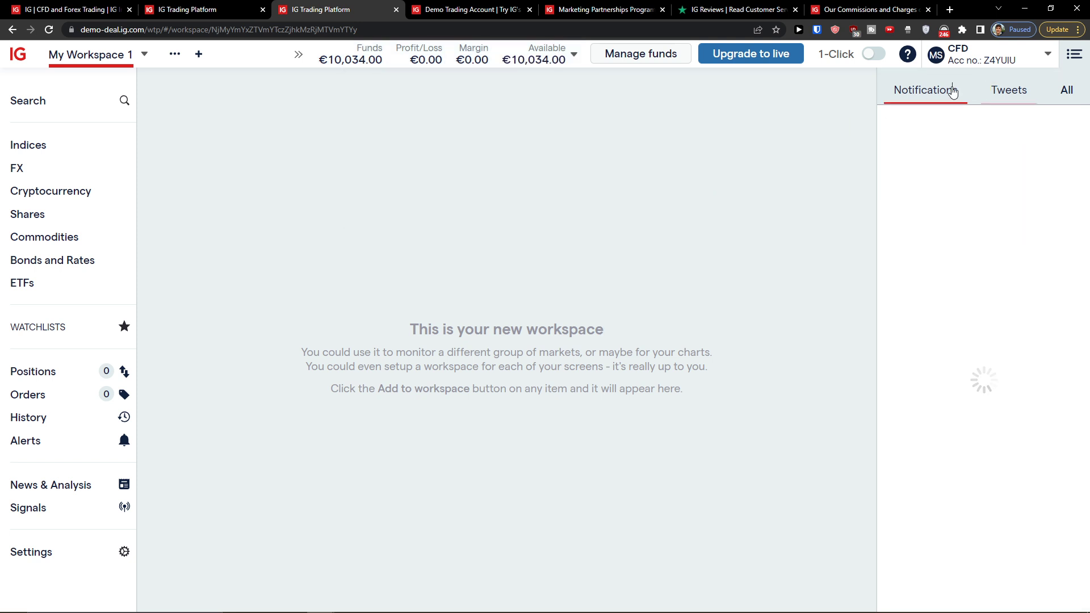
click(990, 90)
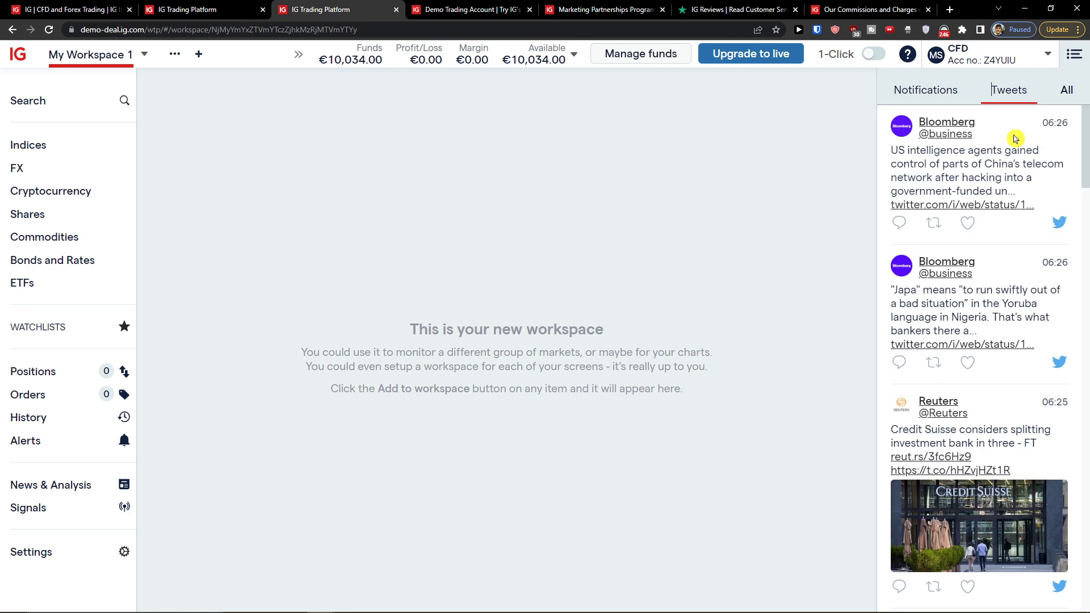
Check the account list and the one-click dealing explanation without enabling one-click dealing.
click(1052, 55)
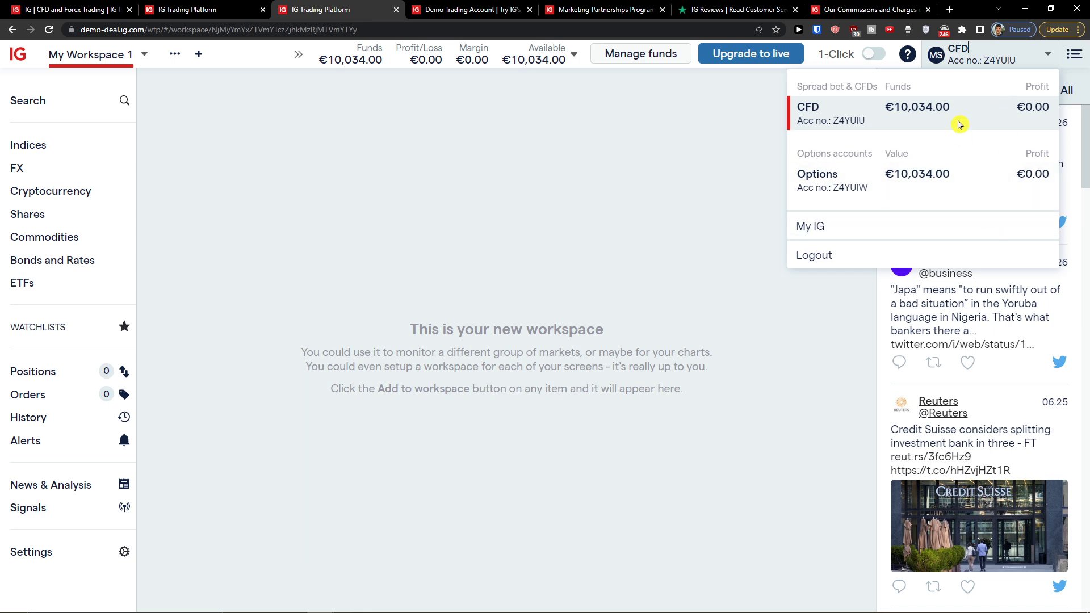
click(631, 185)
click(1070, 56)
click(1073, 55)
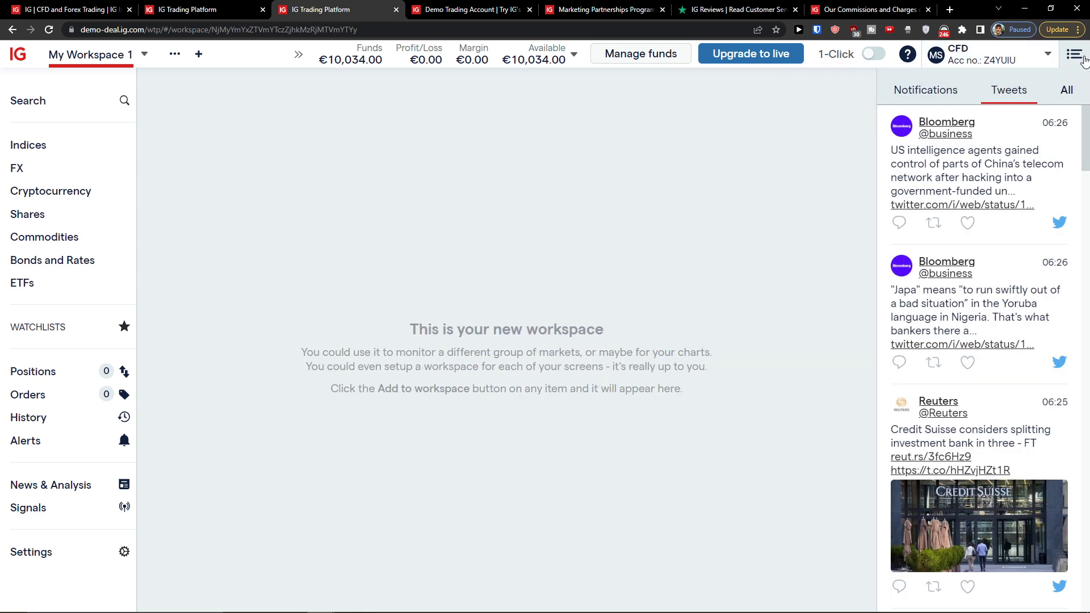
click(868, 54)
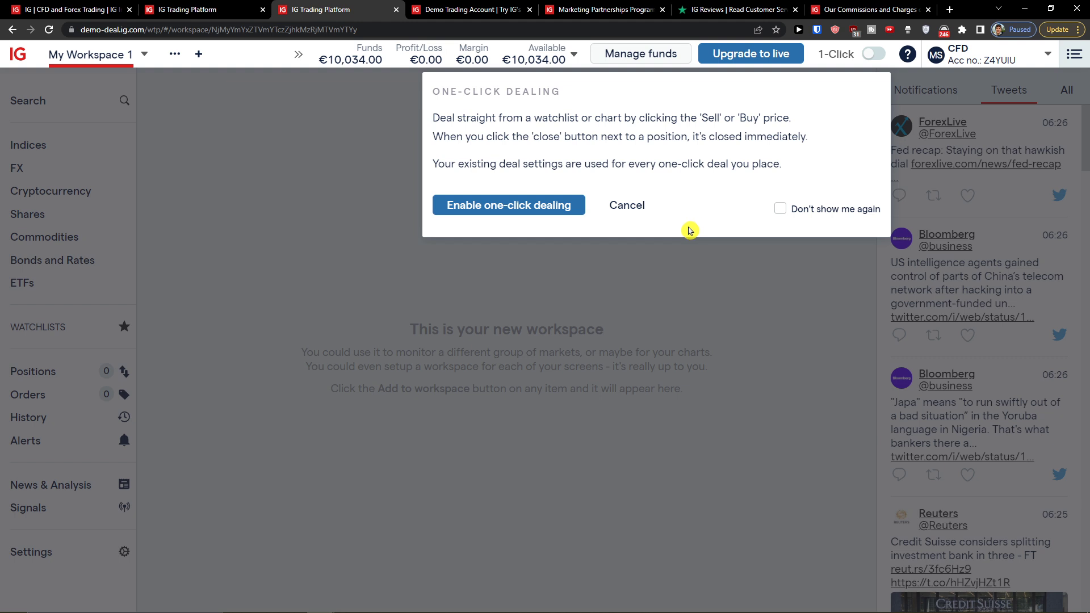
click(627, 205)
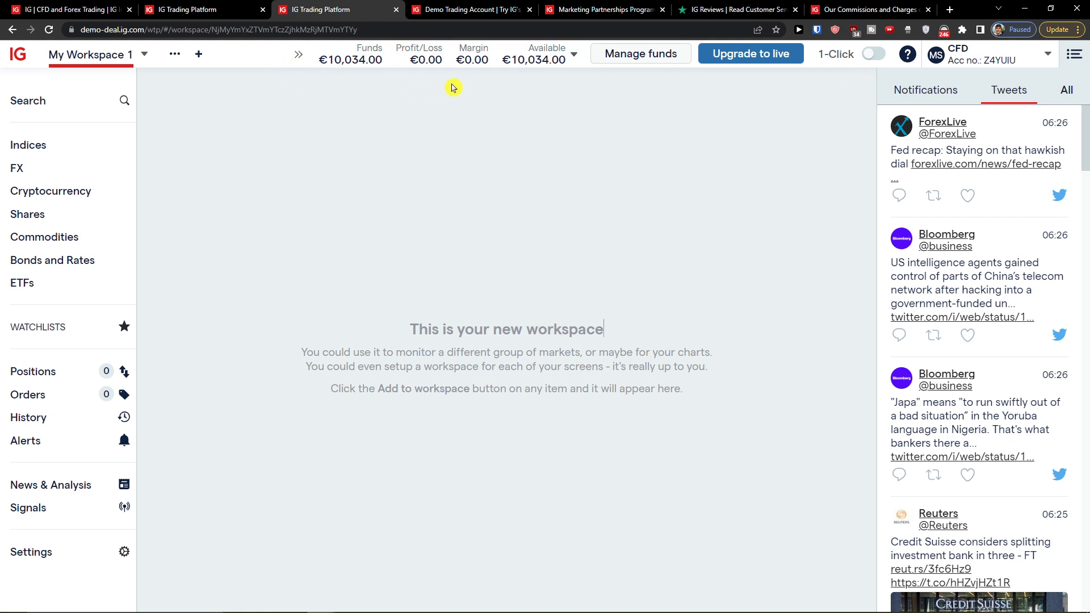
Browse the instruments offered under FX, Shares, Cryptocurrency and Commodities.
click(76, 165)
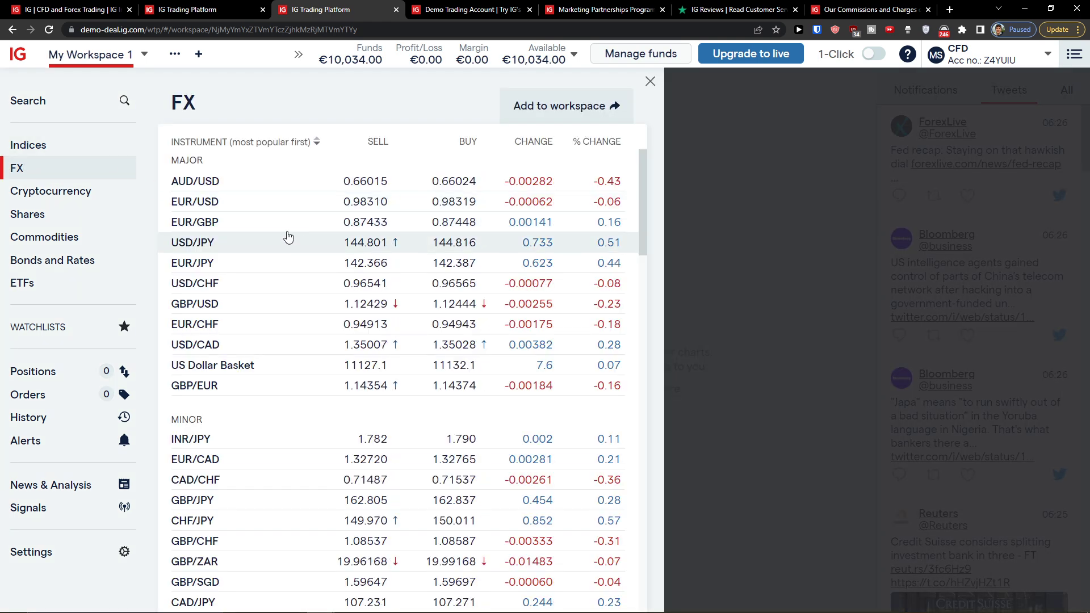
click(85, 214)
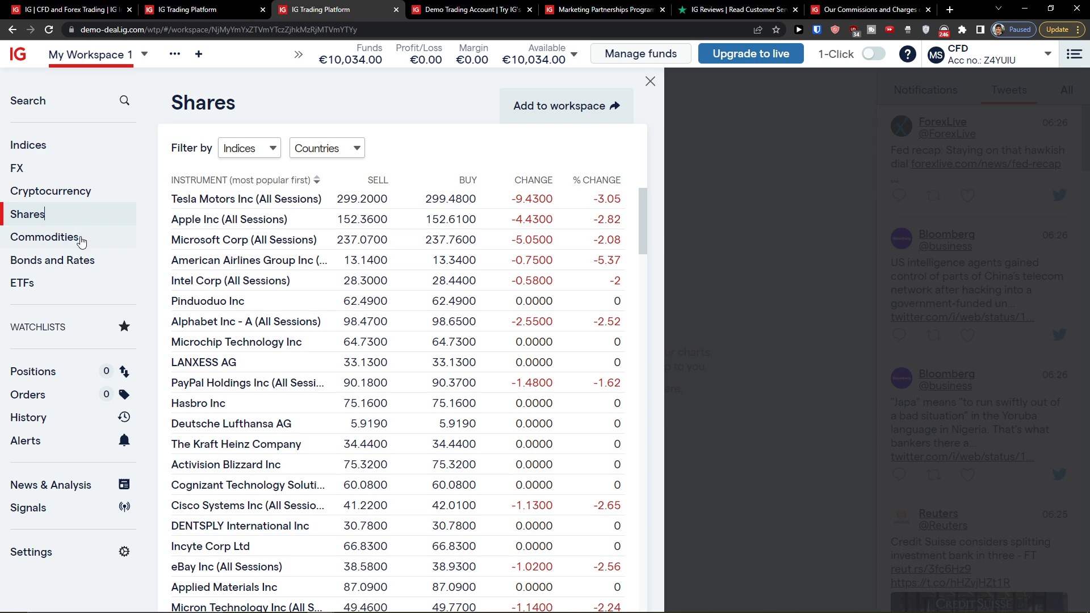
click(40, 189)
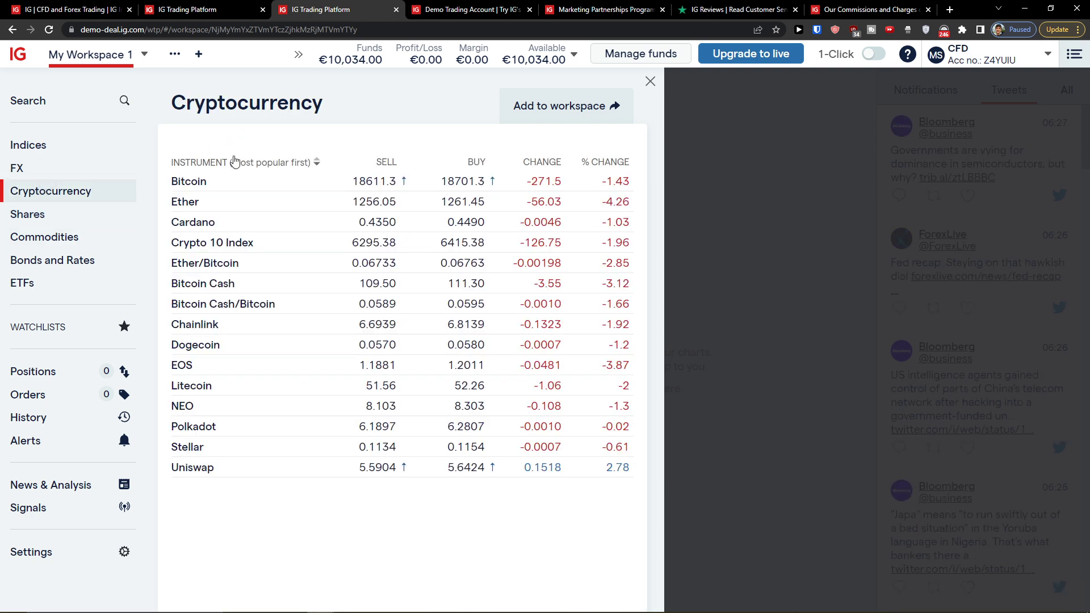
click(78, 234)
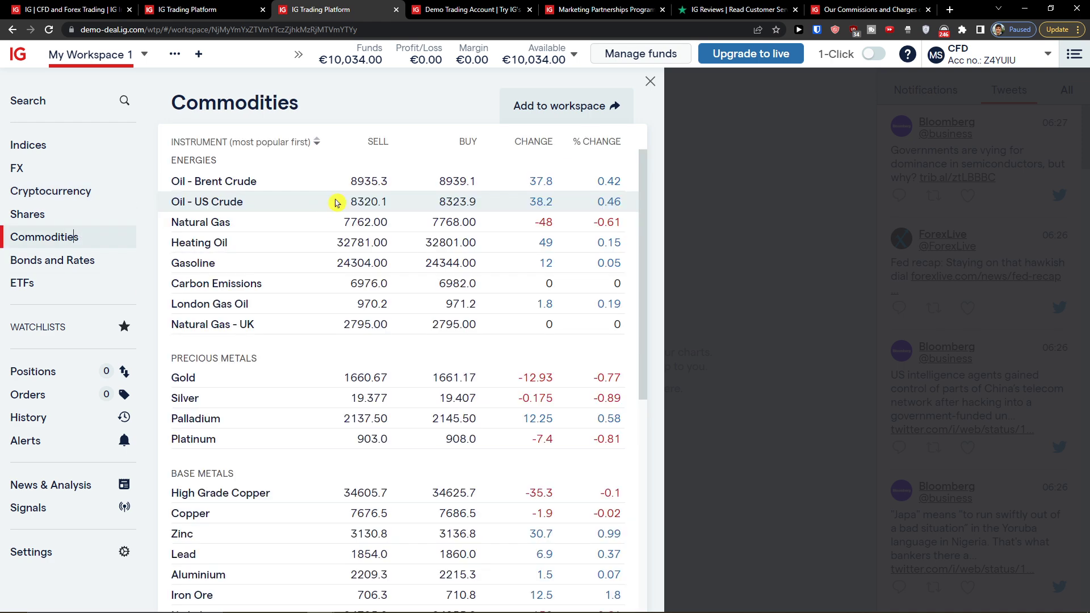
scroll(332, 206, down, 8)
scroll(329, 204, up, 8)
click(357, 202)
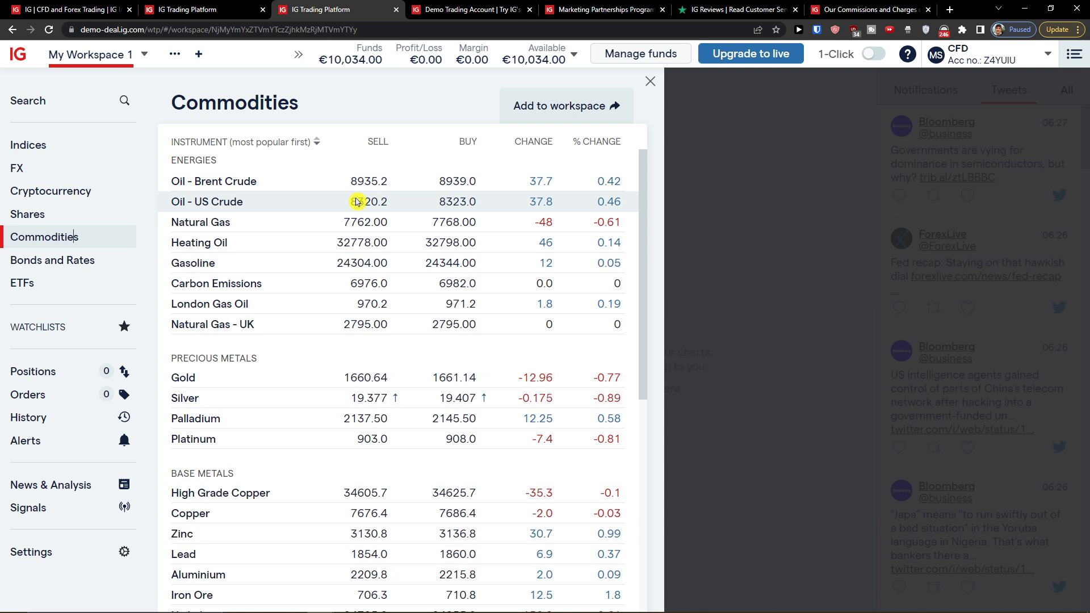
Add the EUR/USD spot chart from the FX markets to the workspace and move its window to the upper part.
click(138, 168)
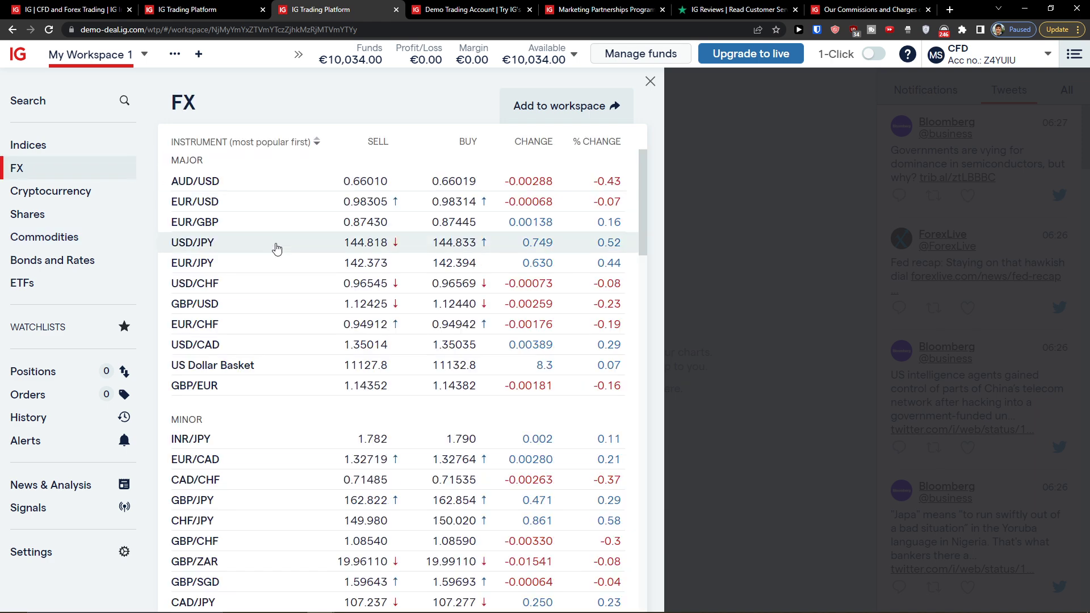
click(255, 205)
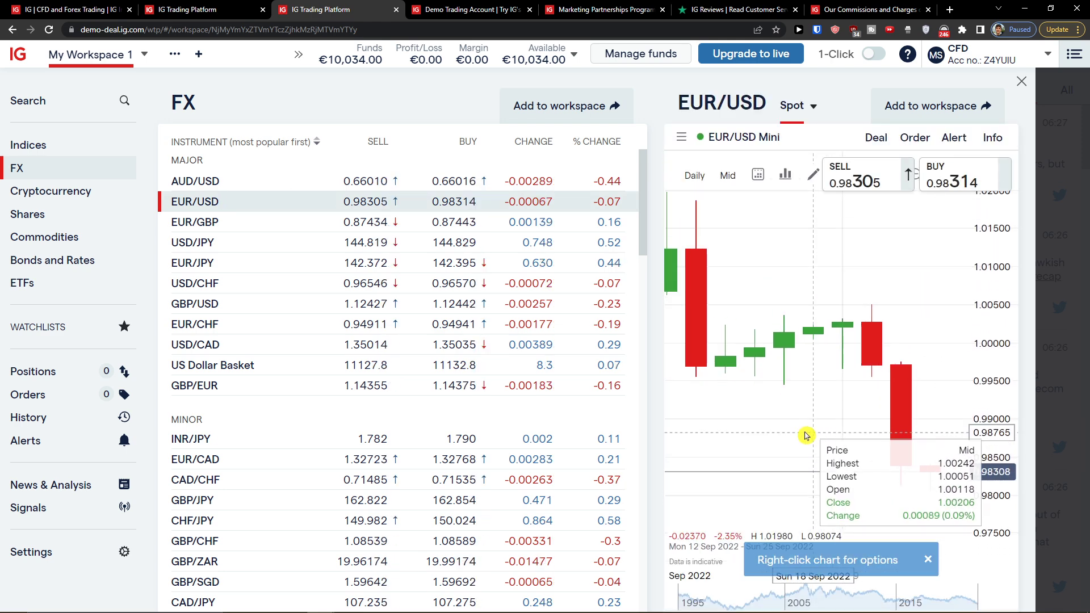
click(943, 112)
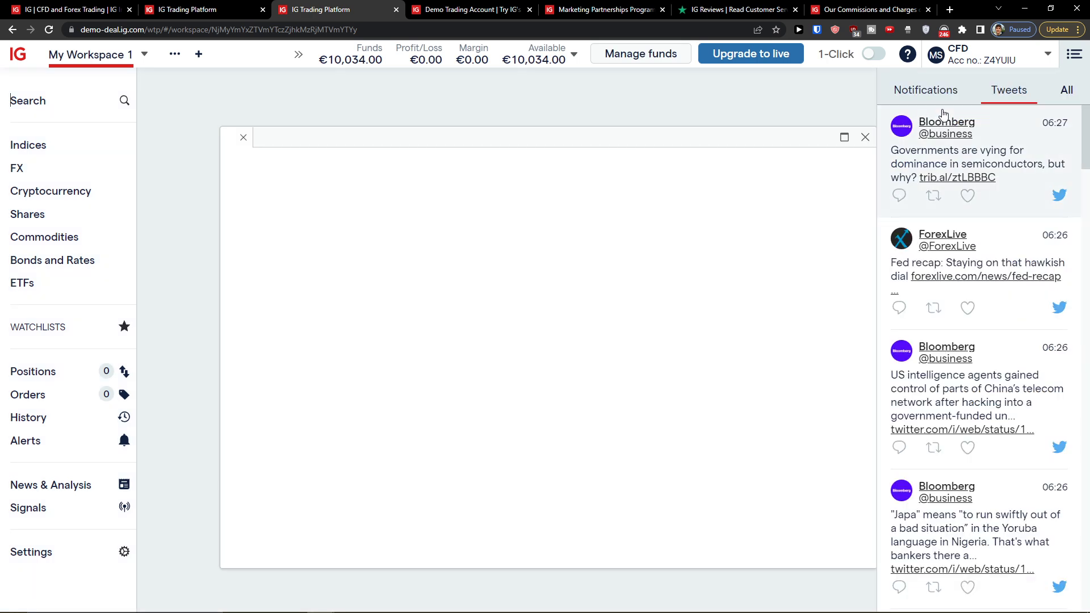
drag(597, 139, 565, 102)
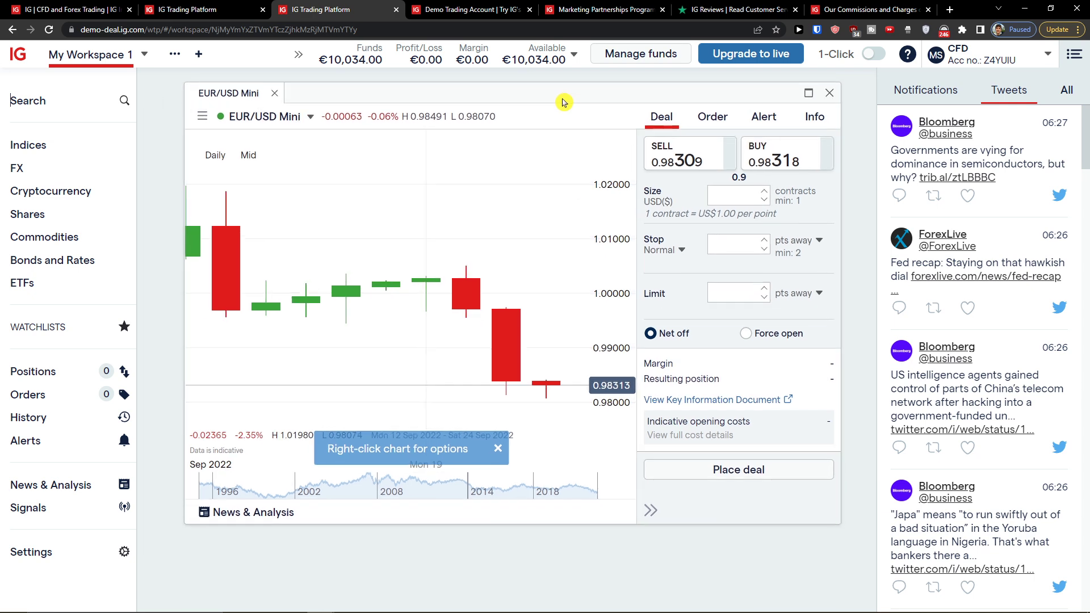
Hide the deal ticket in the EUR/USD Mini window and zoom the daily chart out to cover mid-2020 through 2022.
click(662, 118)
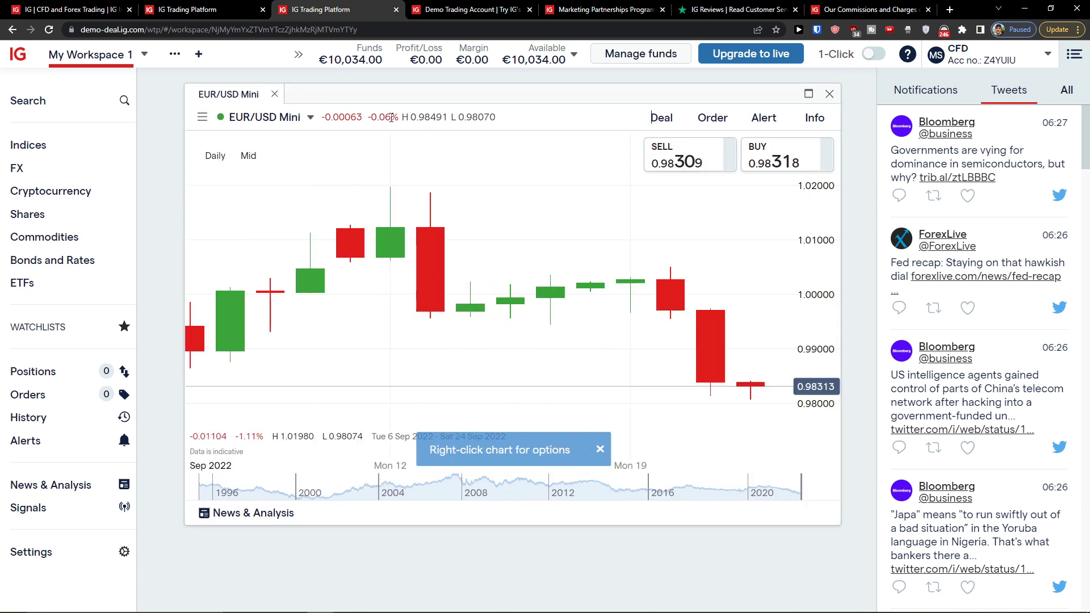
scroll(592, 345, down, 2)
scroll(592, 345, down, 6)
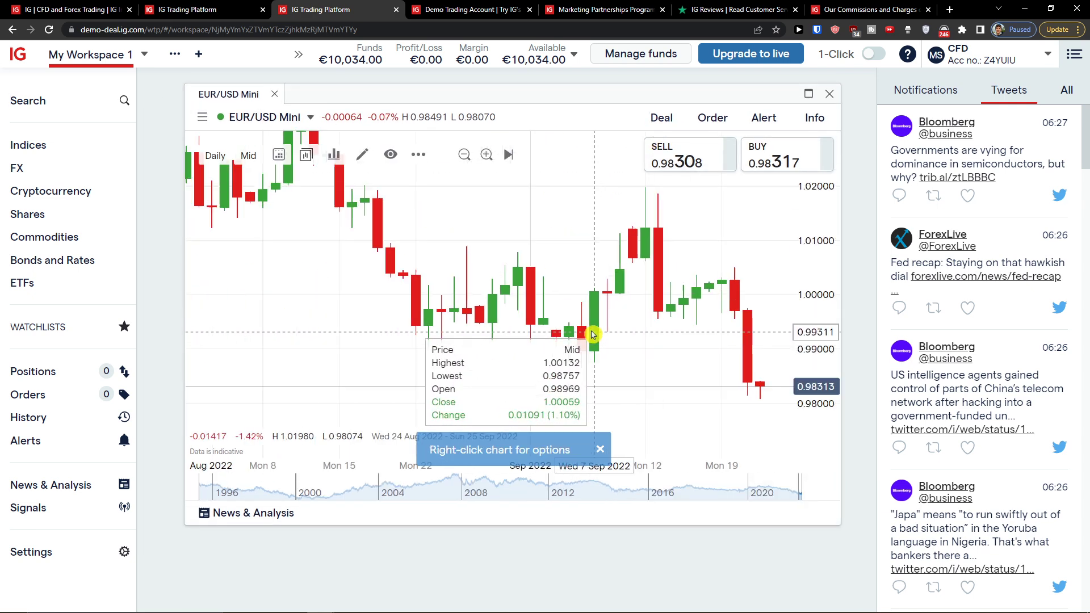
scroll(592, 330, down, 6)
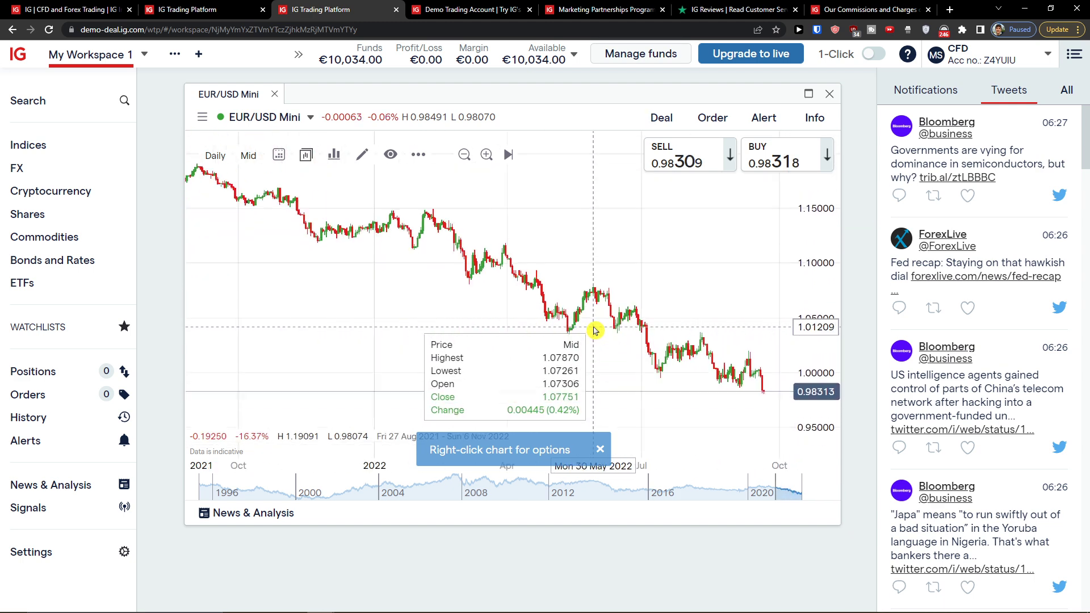
scroll(595, 328, down, 1)
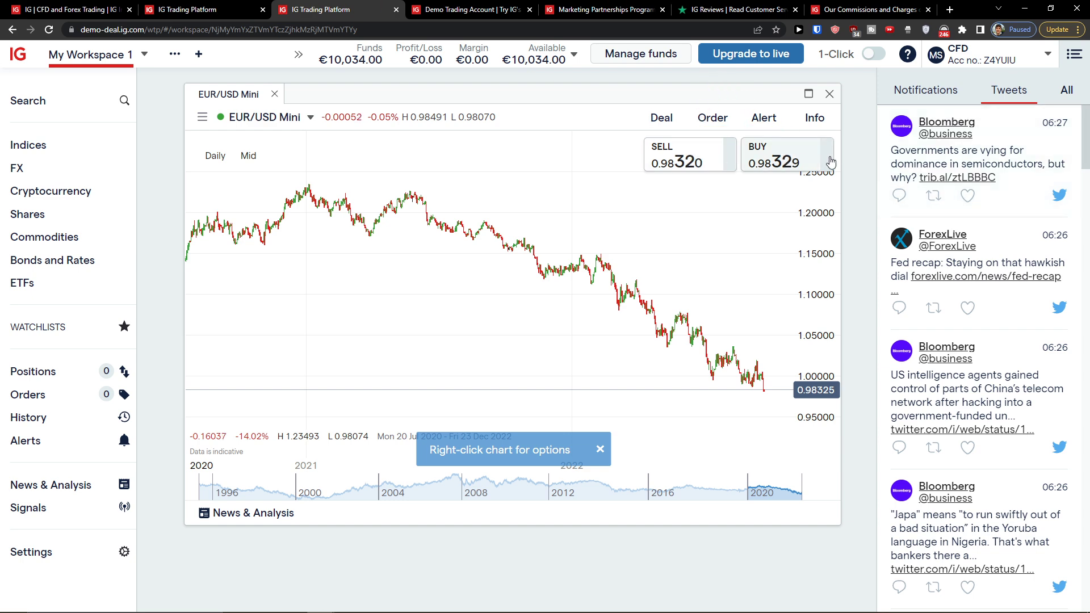
Look through the deal, order, alert and information forms of the EUR/USD Mini window, including its dealing details.
click(661, 117)
click(662, 117)
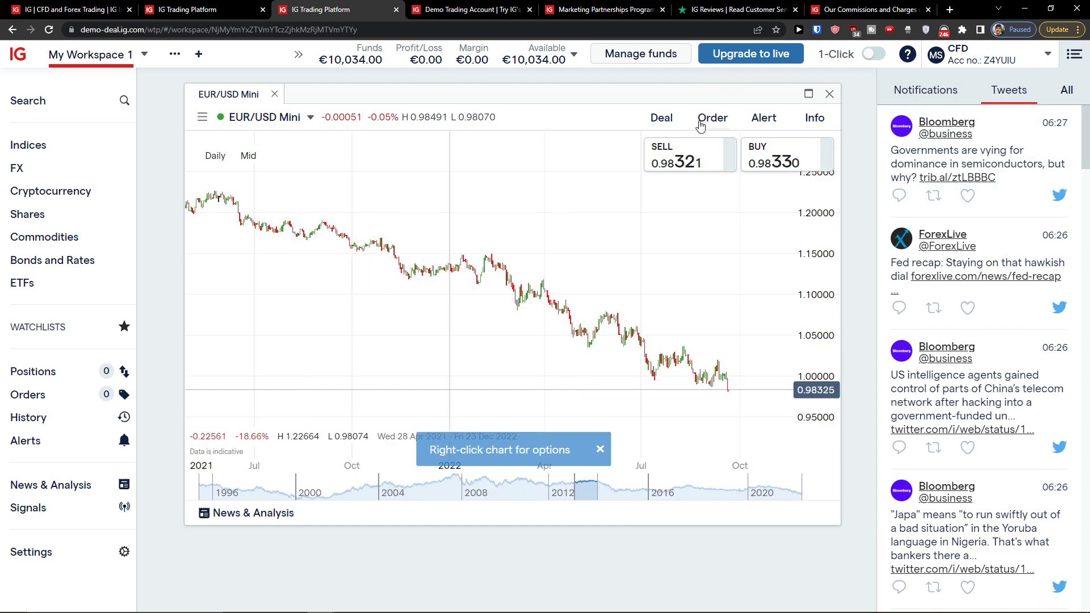
click(702, 124)
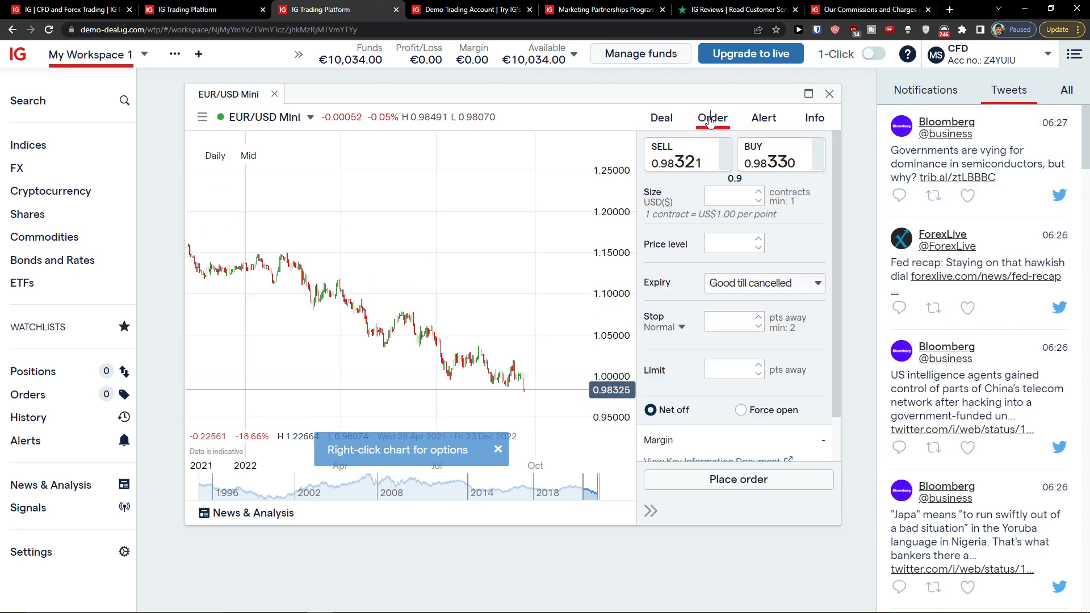
click(655, 122)
click(764, 130)
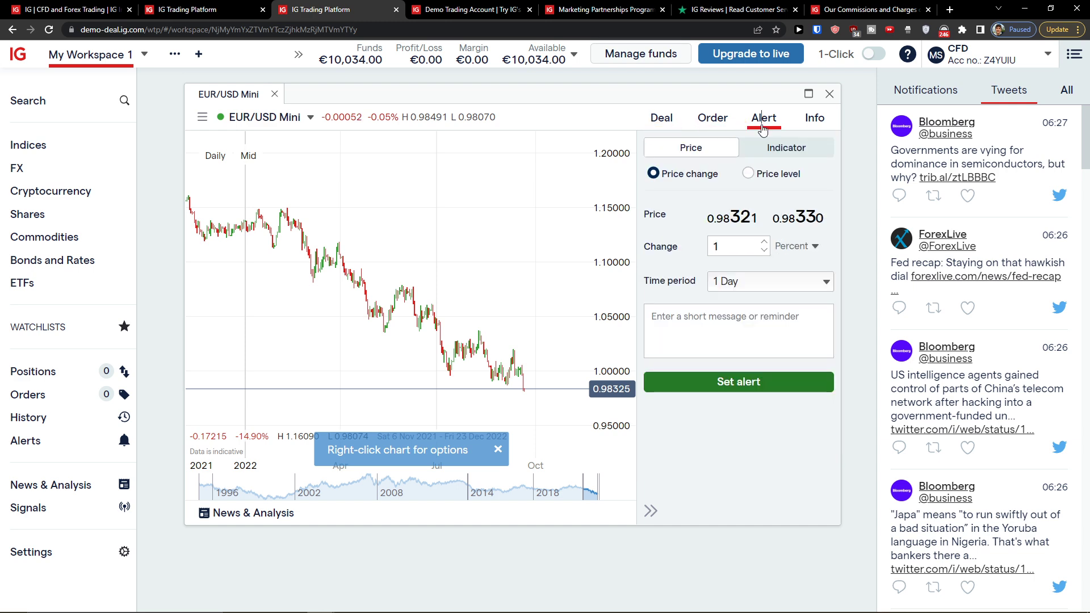
click(815, 118)
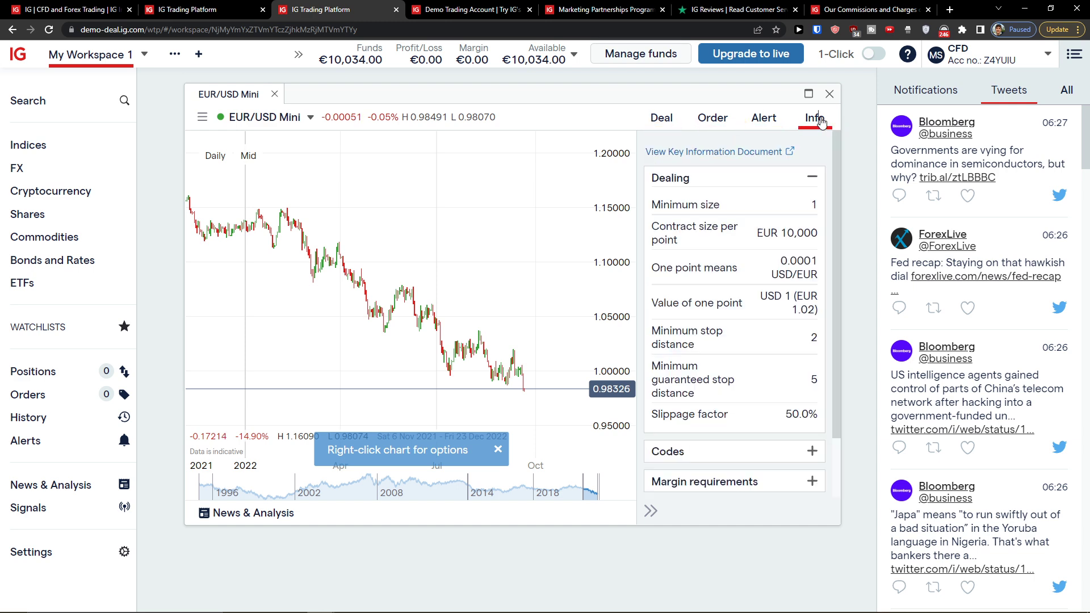
scroll(791, 214, down, 3)
scroll(755, 199, up, 3)
click(671, 126)
click(713, 121)
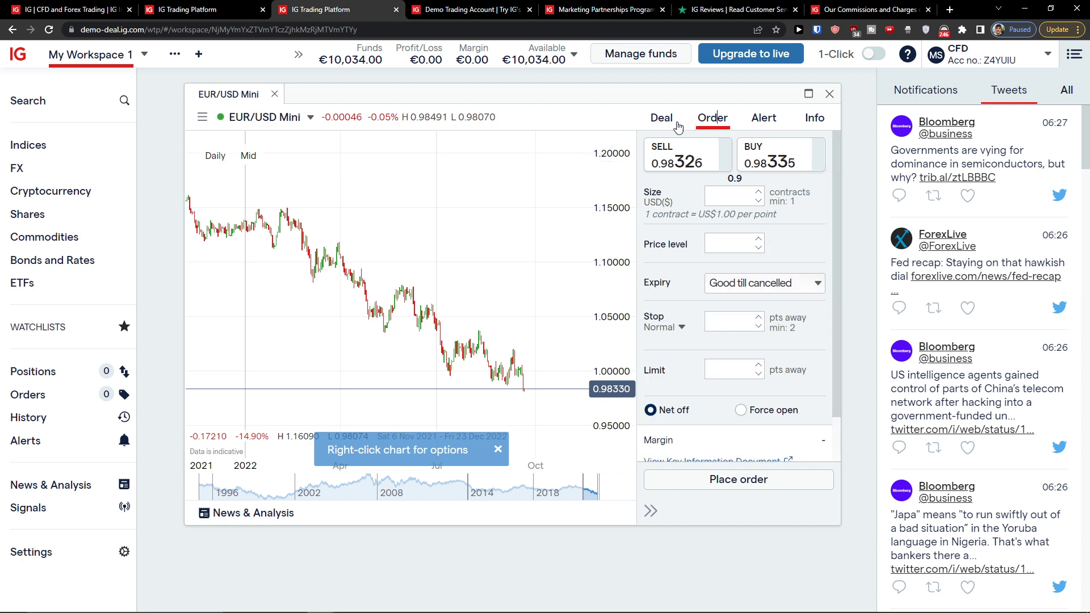
Set up a buy deal on EUR/USD Mini with a size of 1000 contracts.
click(782, 153)
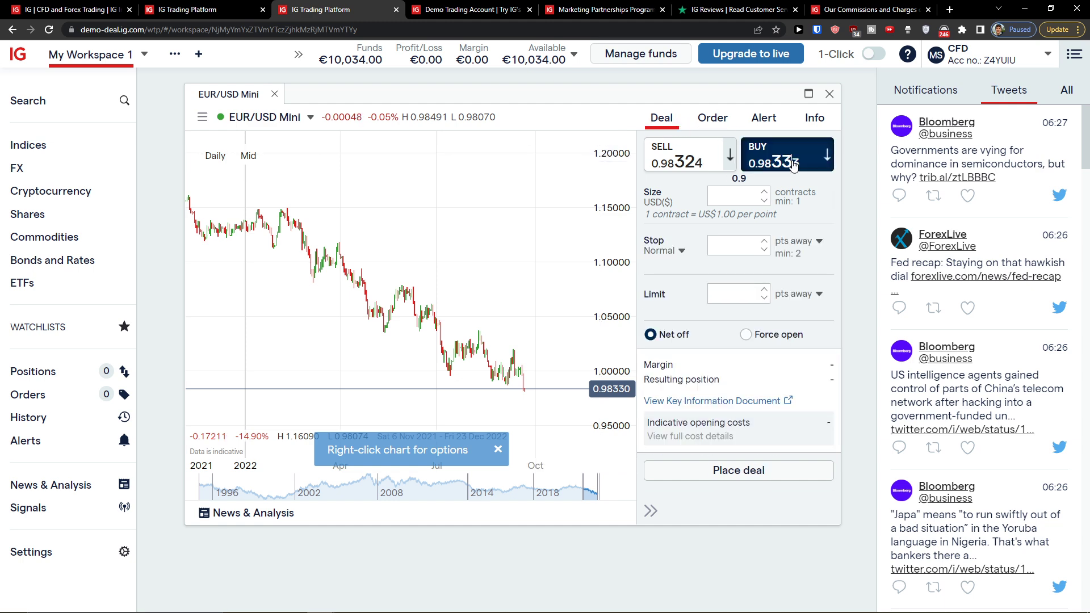
click(738, 190)
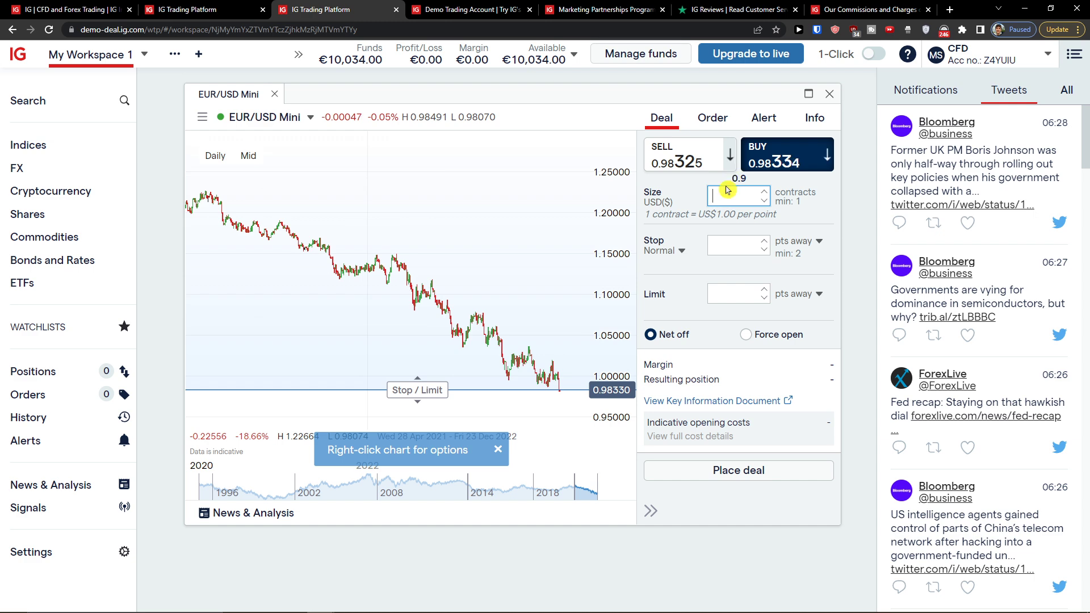
scroll(559, 391, up, 5)
scroll(559, 391, up, 3)
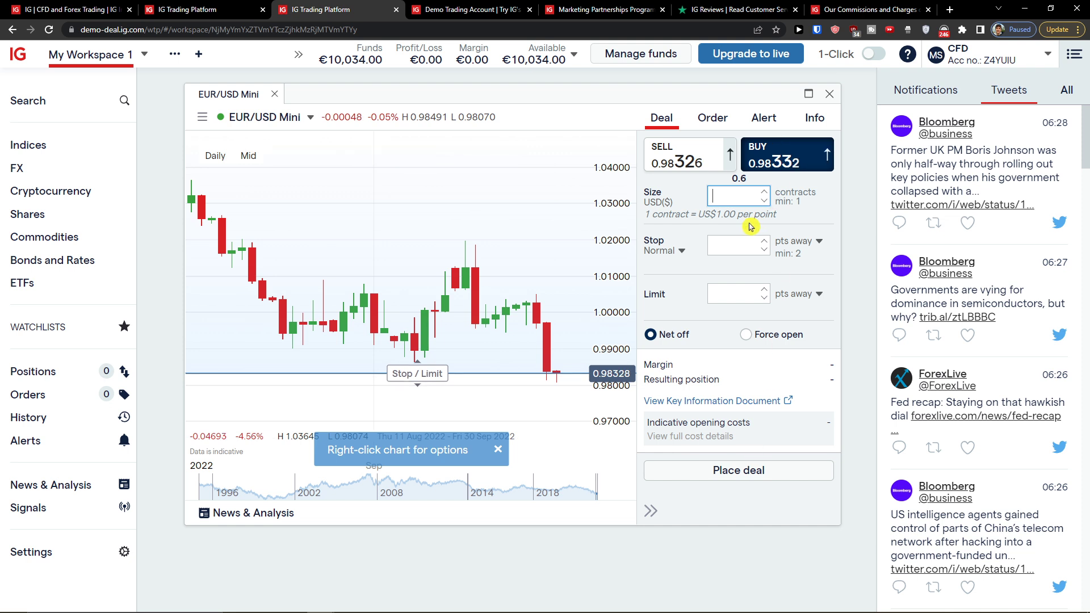
text(1000)
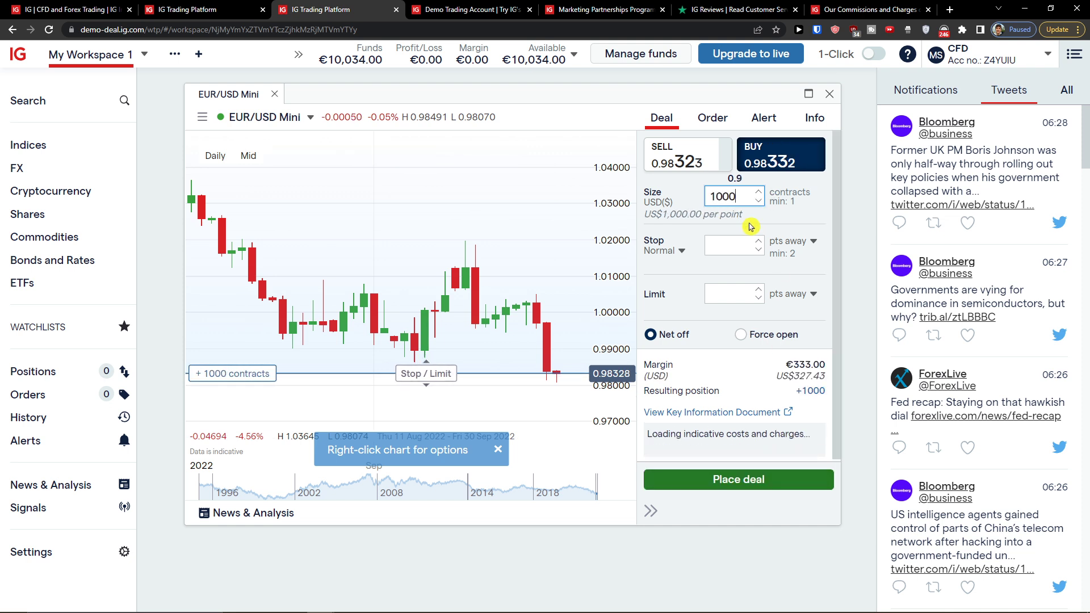
click(740, 226)
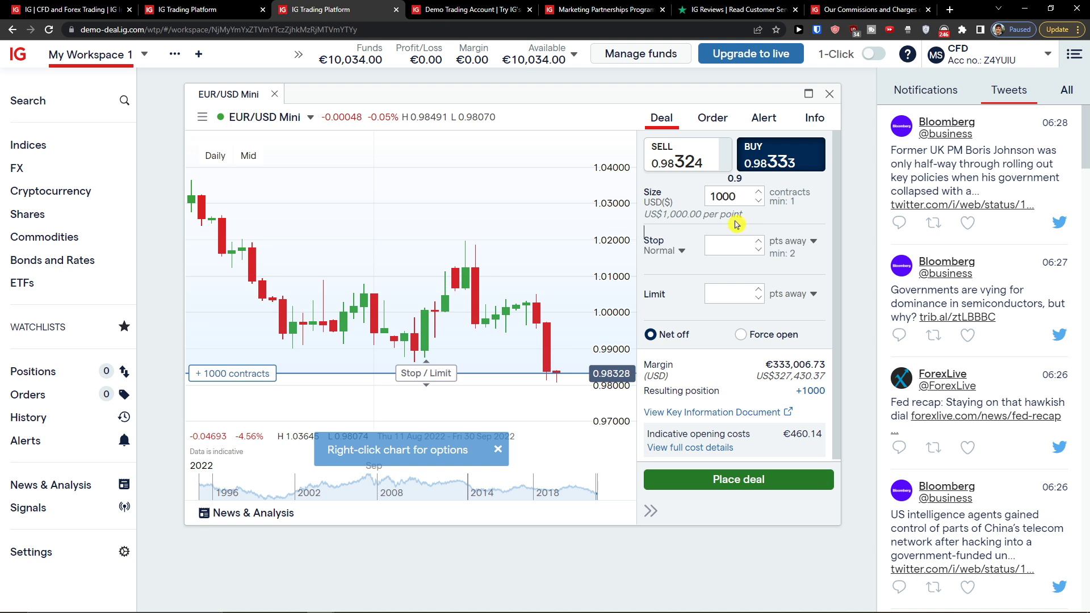
Try deal sizes of 100 and 10 contracts, and finish with the size at 100 contracts.
drag(737, 197, 732, 203)
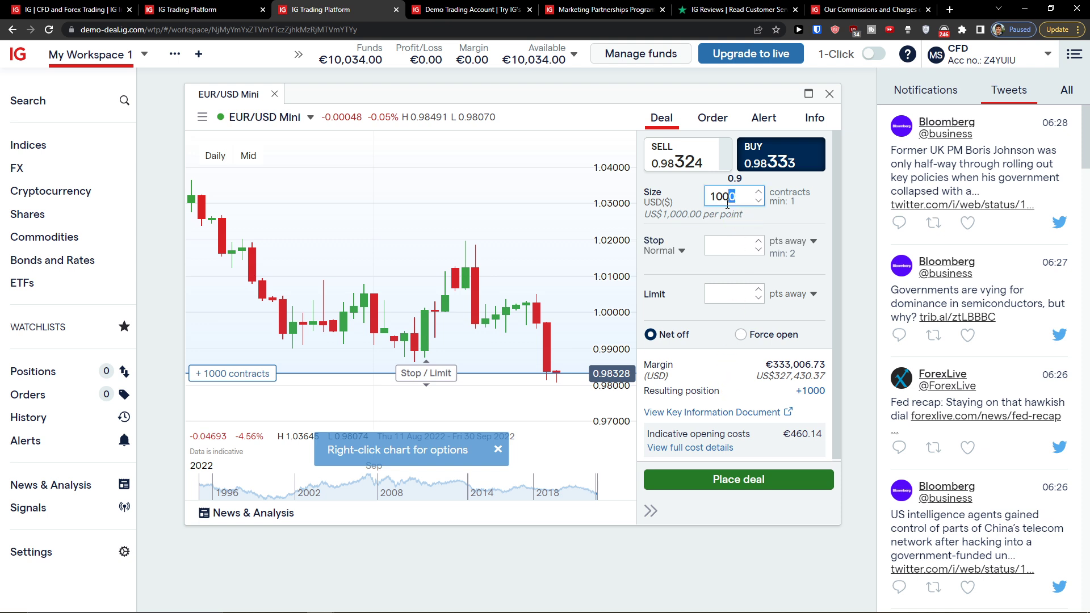
text(00)
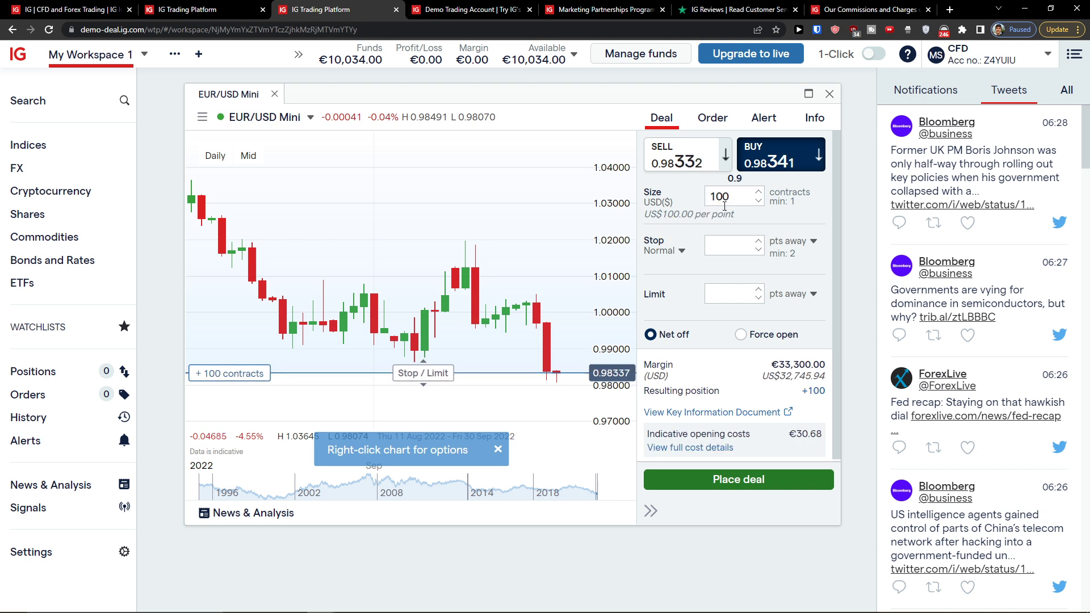
drag(724, 202, 709, 198)
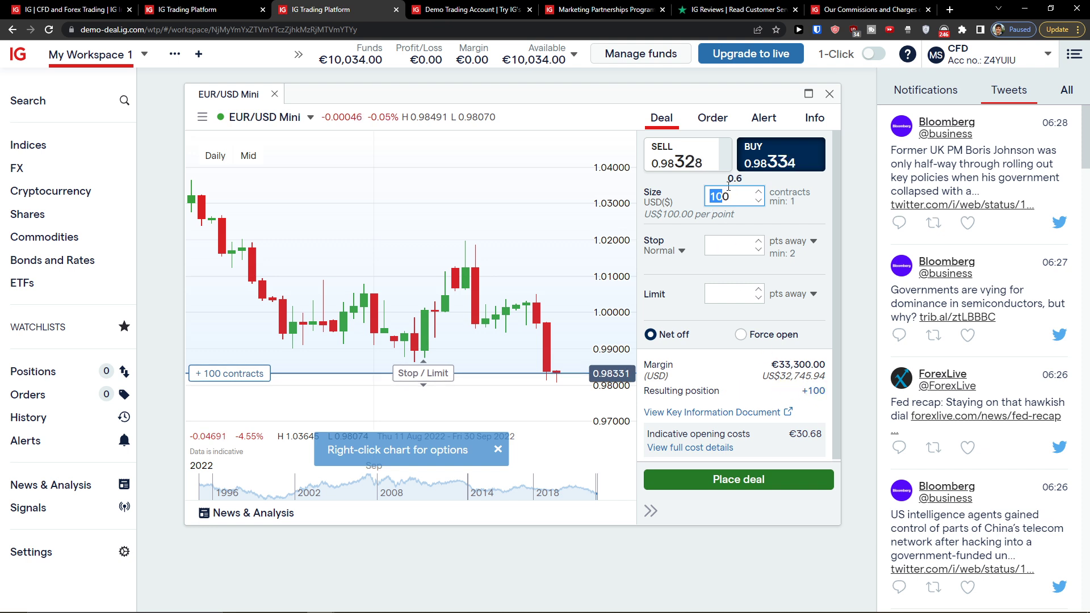
text(1)
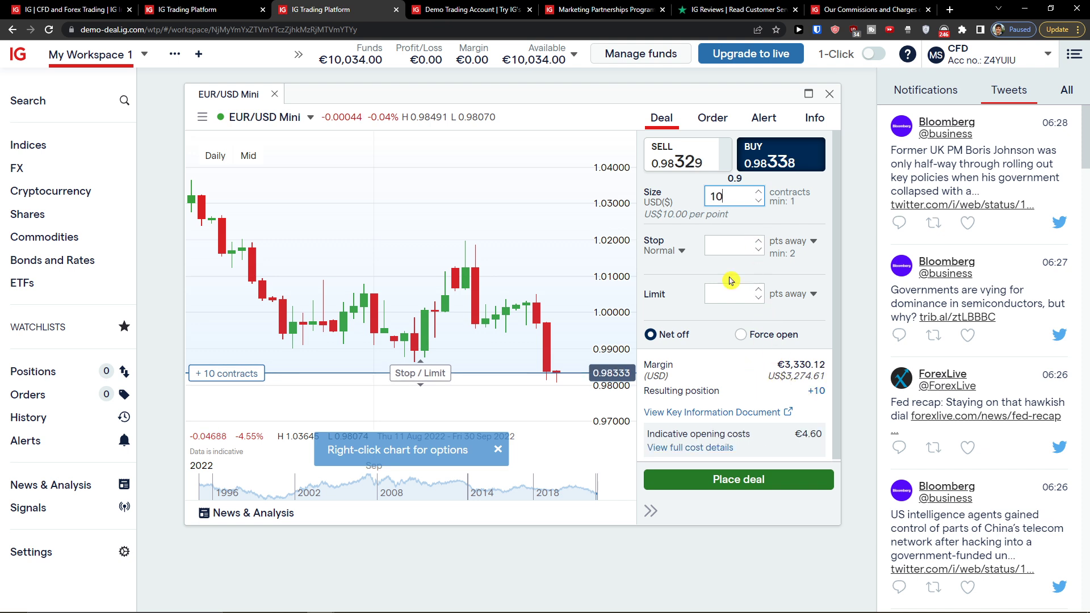
click(682, 251)
click(715, 248)
click(732, 201)
text(0)
Review the stop types and limit units, switching the stop unit to USD loss and back to pts away.
click(721, 241)
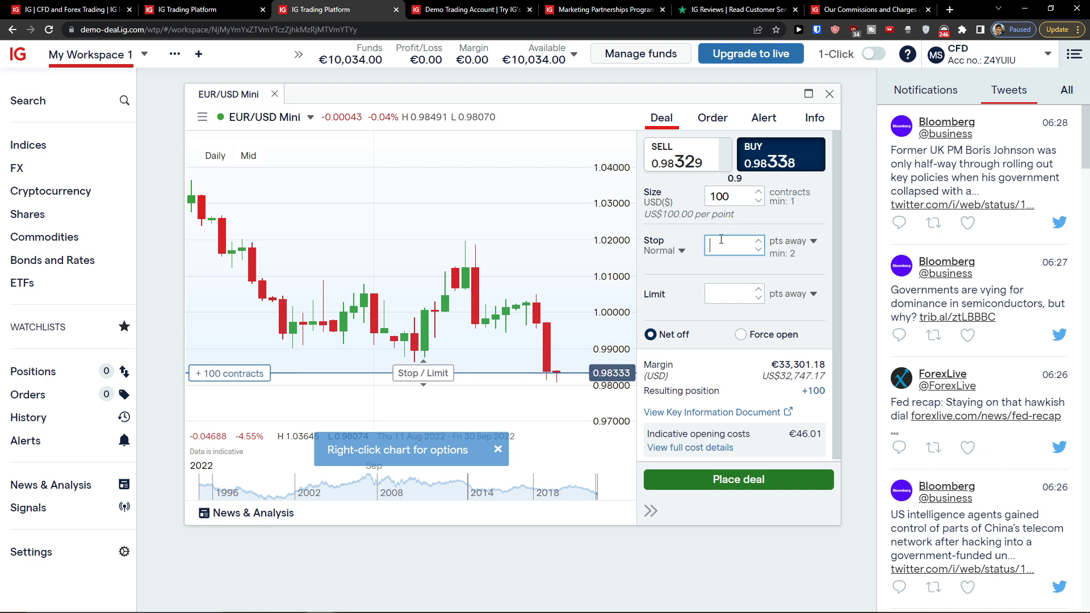
click(684, 251)
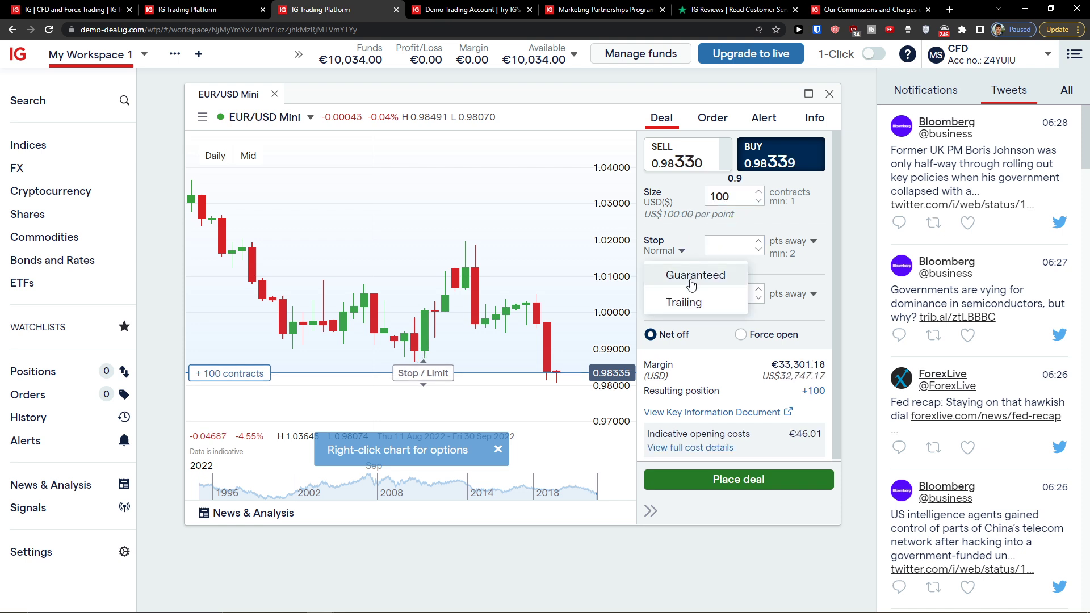
click(729, 246)
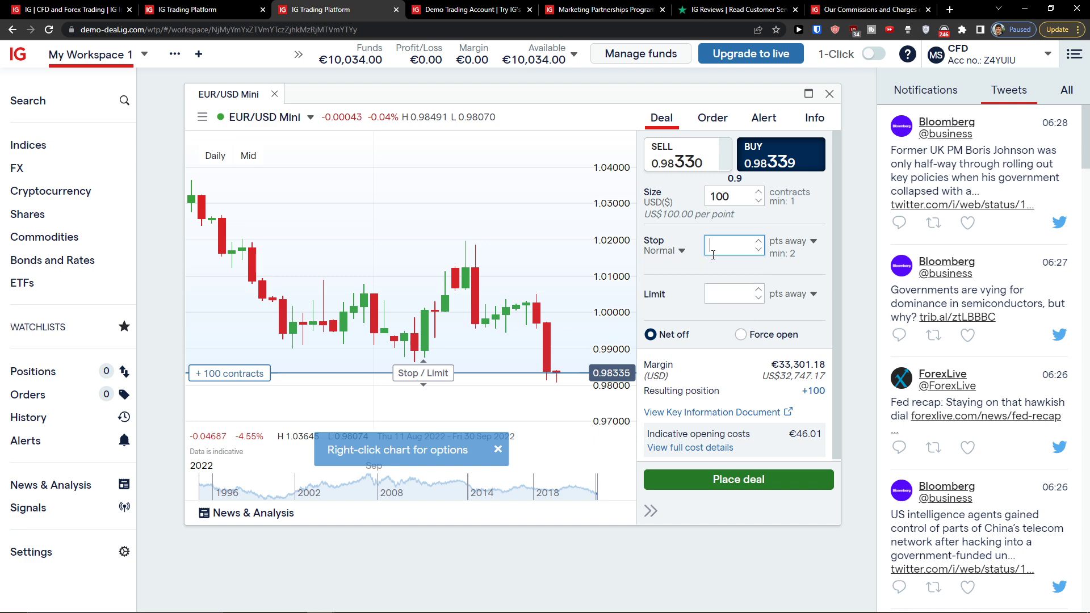
click(799, 242)
click(803, 293)
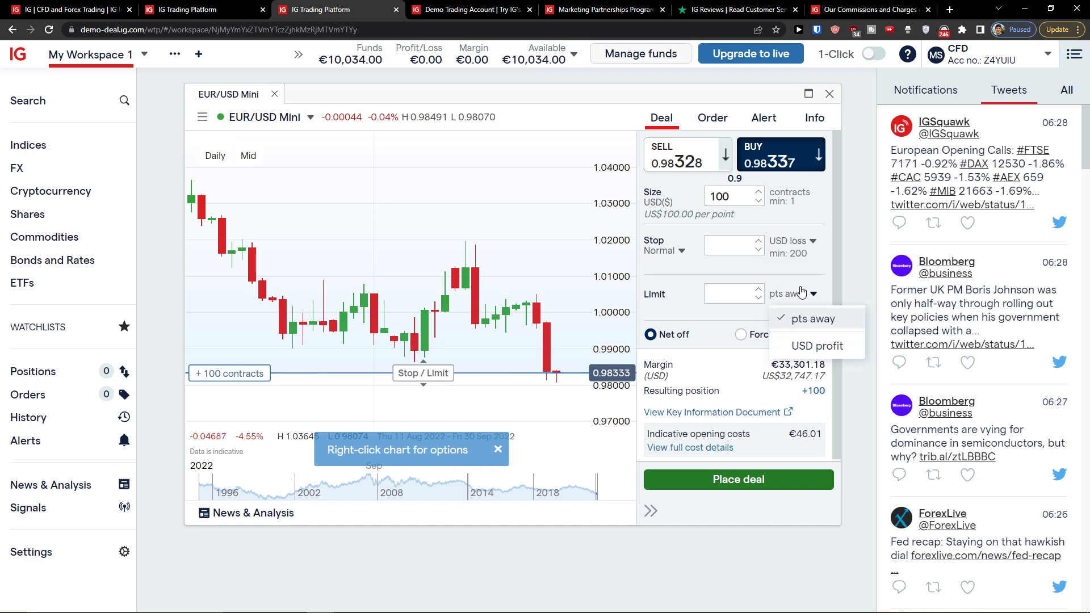
click(797, 241)
click(792, 267)
Try stop distances of 97 and 98 points away for the buy deal.
click(727, 242)
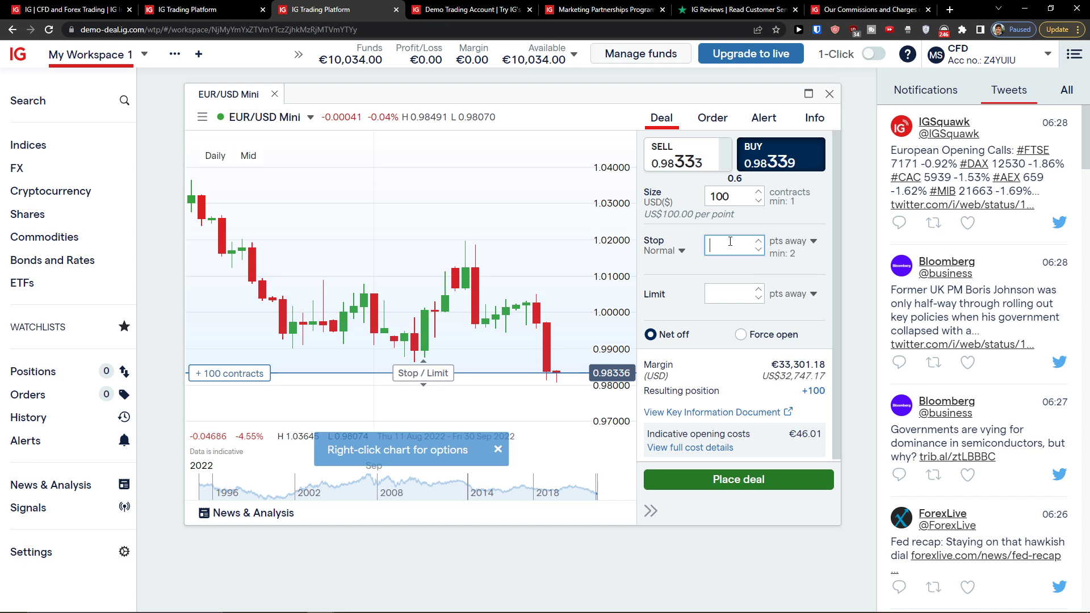
text(0)
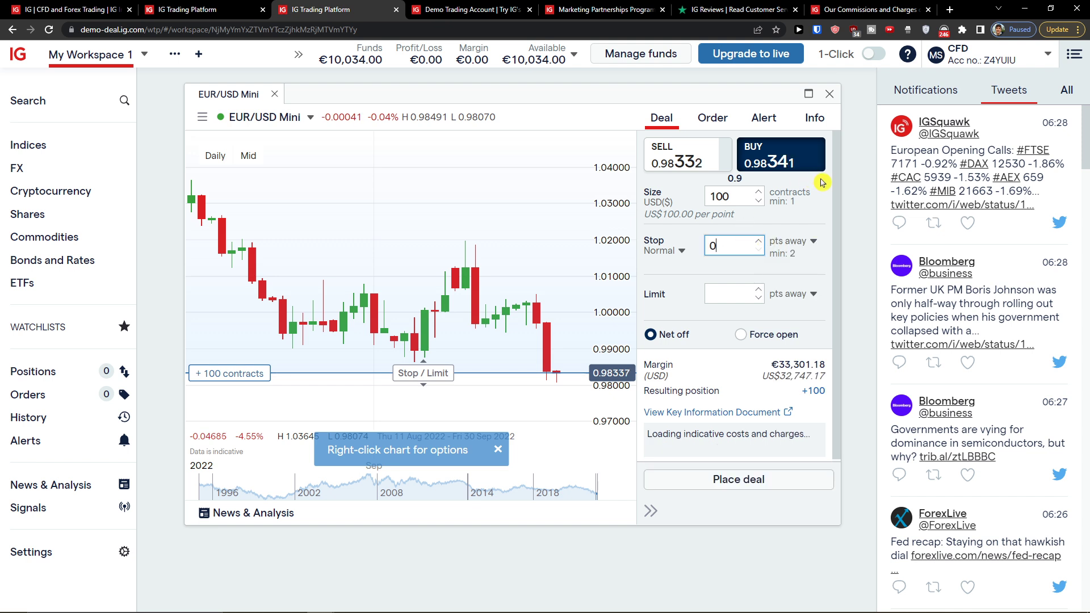
text(97)
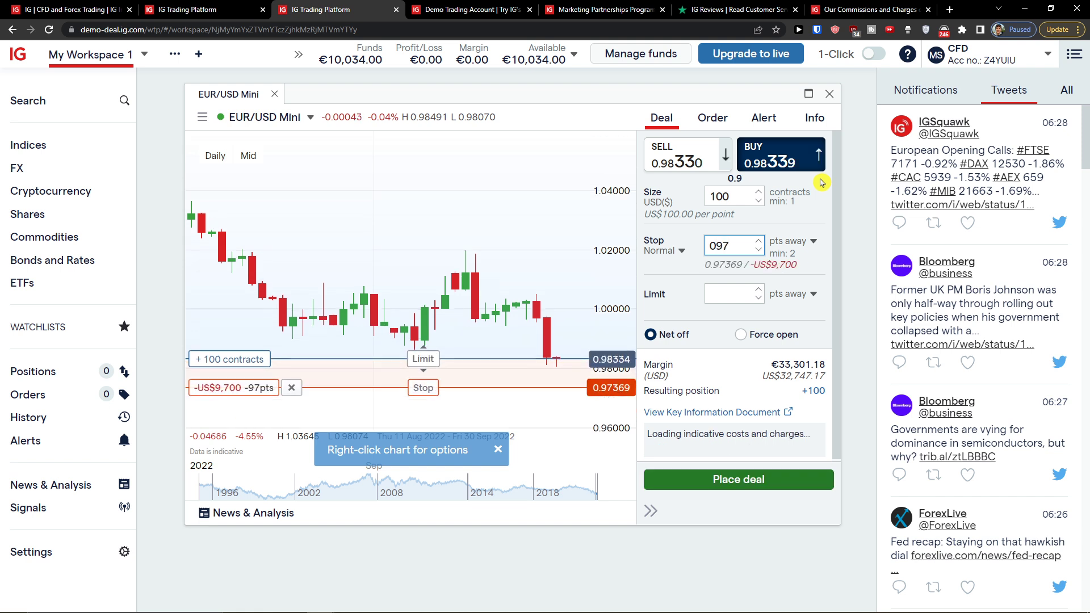
key(BackSpace)
text(8)
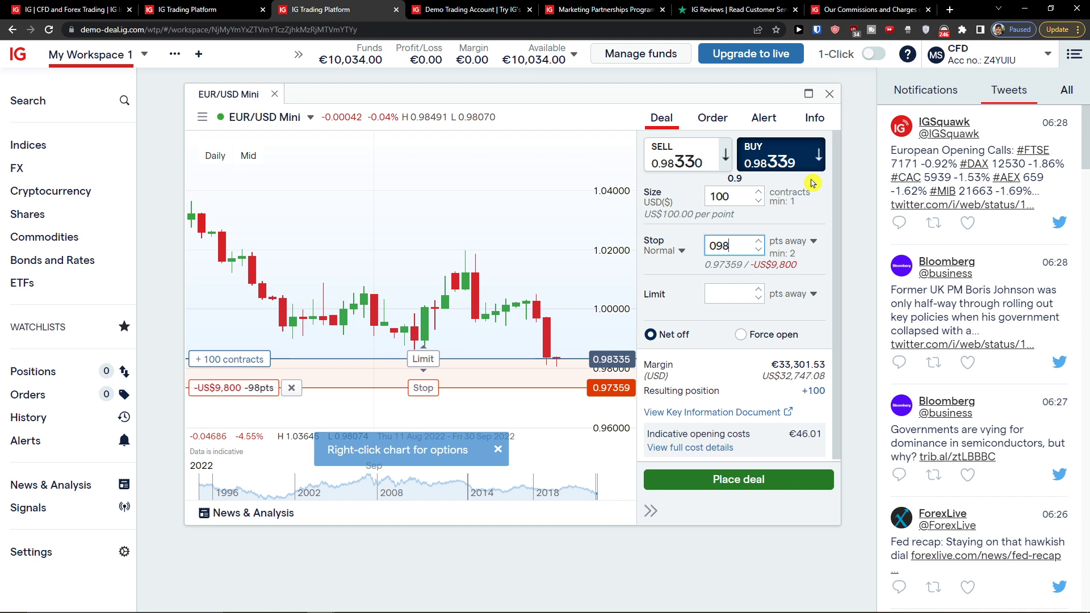
Set the stop to 0.98 points away and examine its level on the daily chart.
key(BackSpace)
key(BackSpace)
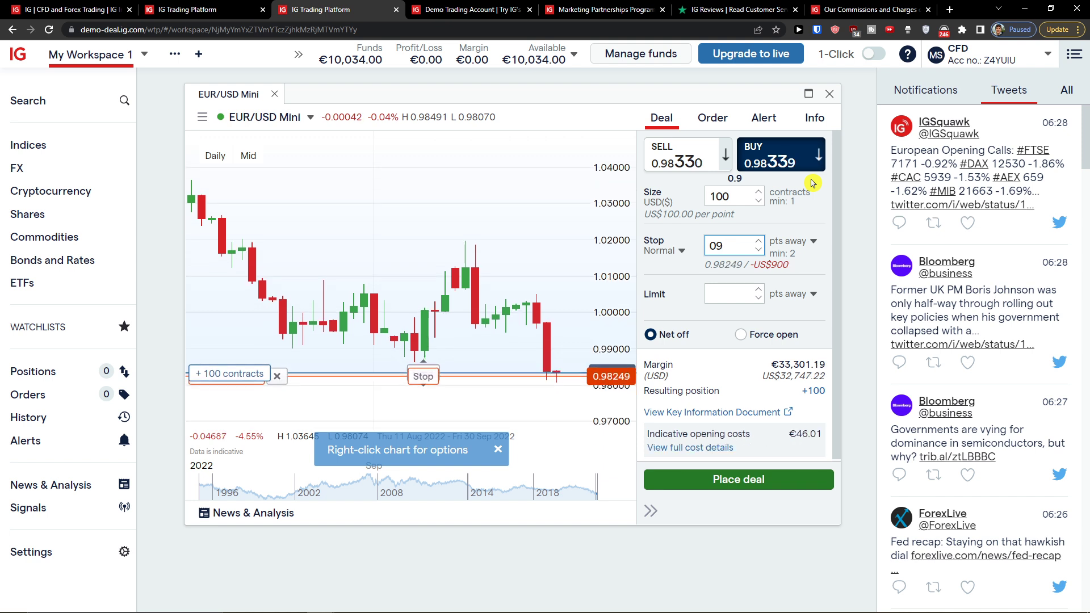
text(.98)
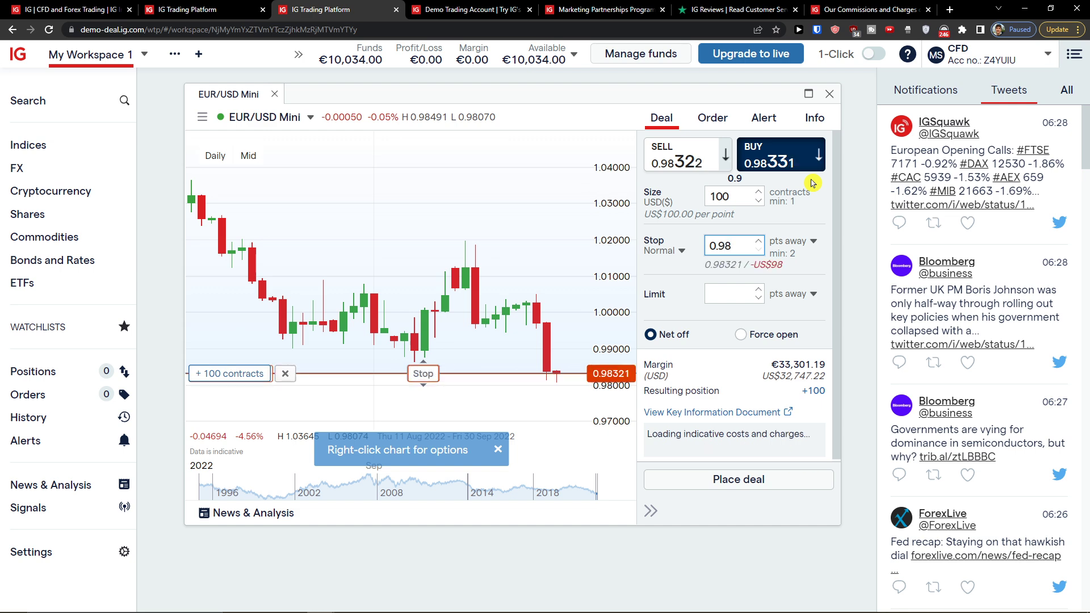
scroll(437, 372, up, 3)
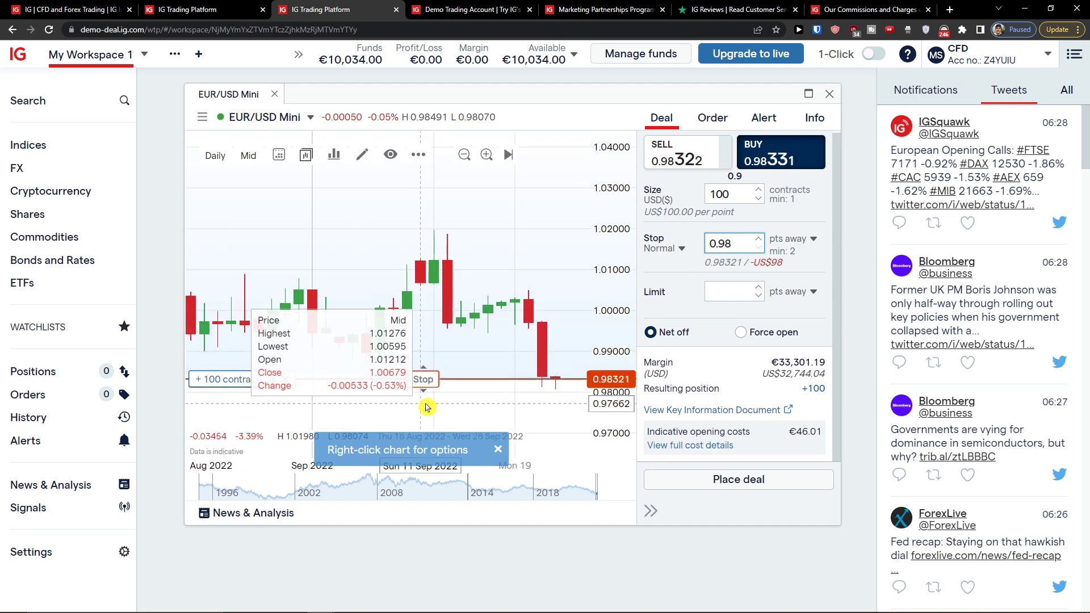
scroll(447, 374, up, 2)
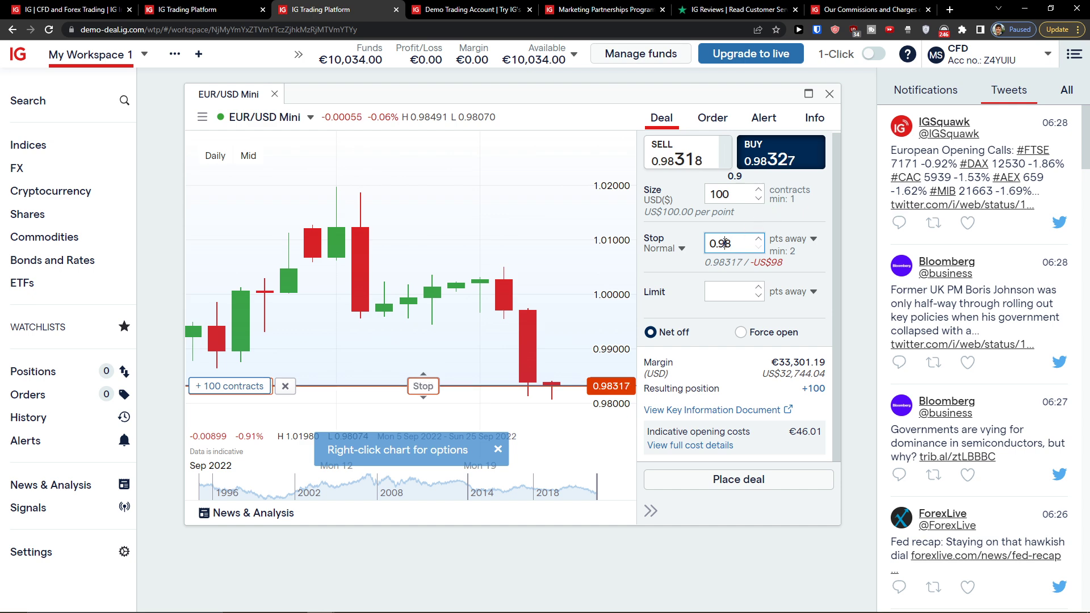
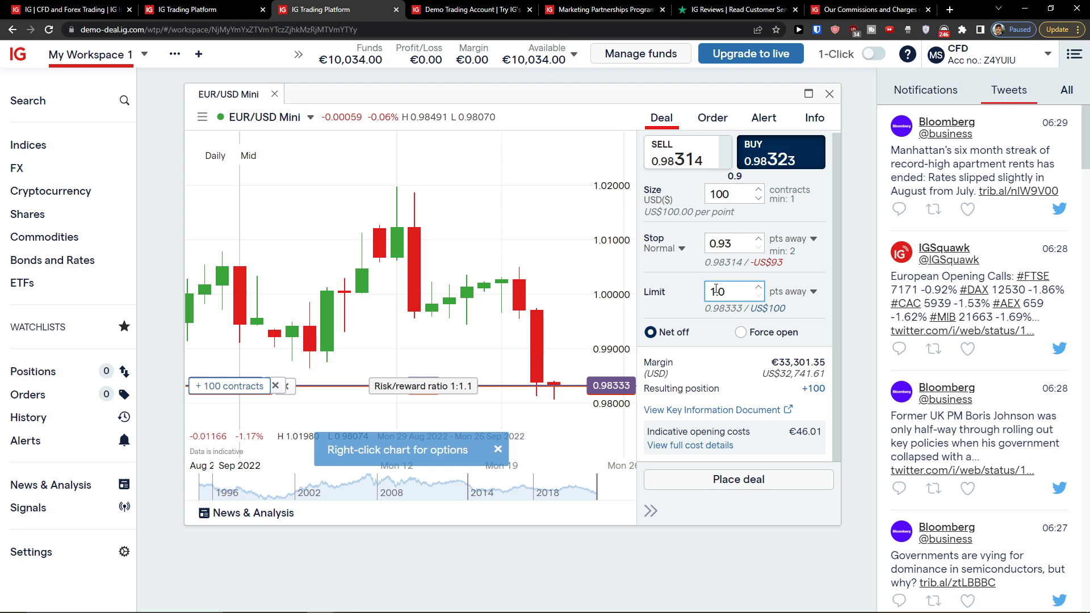
Set the buy deal's limit to 2.8 points away and check the available limit units.
double_click(743, 299)
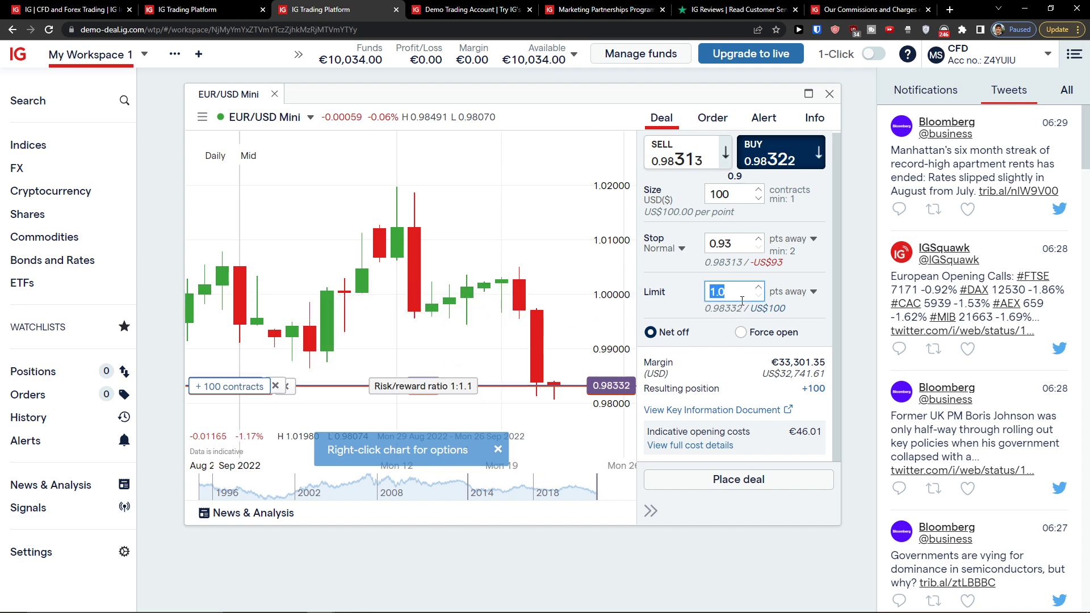
text(2.8)
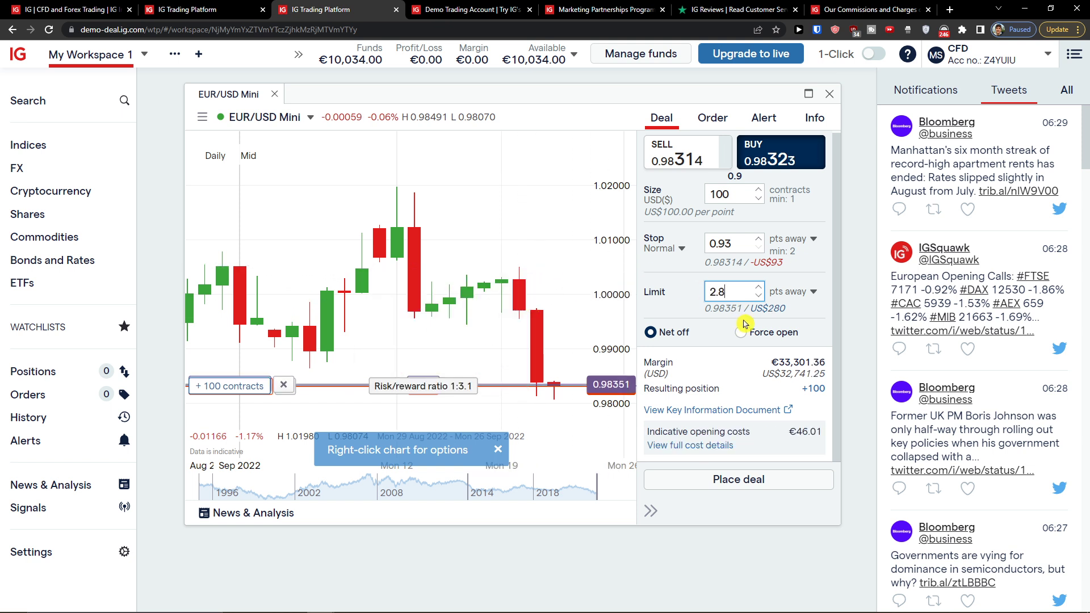
click(798, 302)
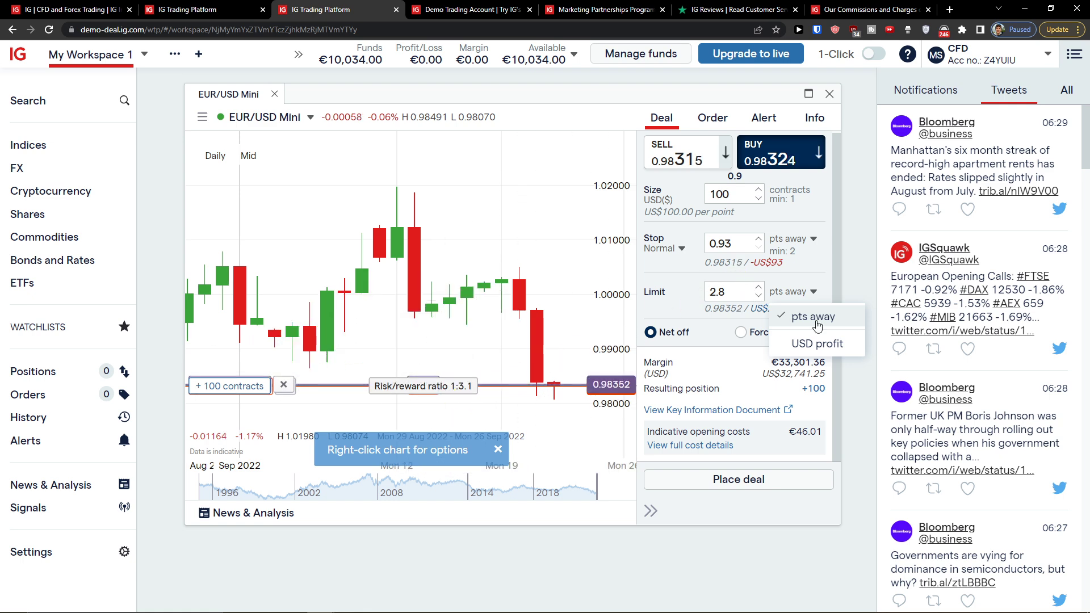
Switch the buy deal's stop unit to USD loss and set the stop to 500.
click(794, 241)
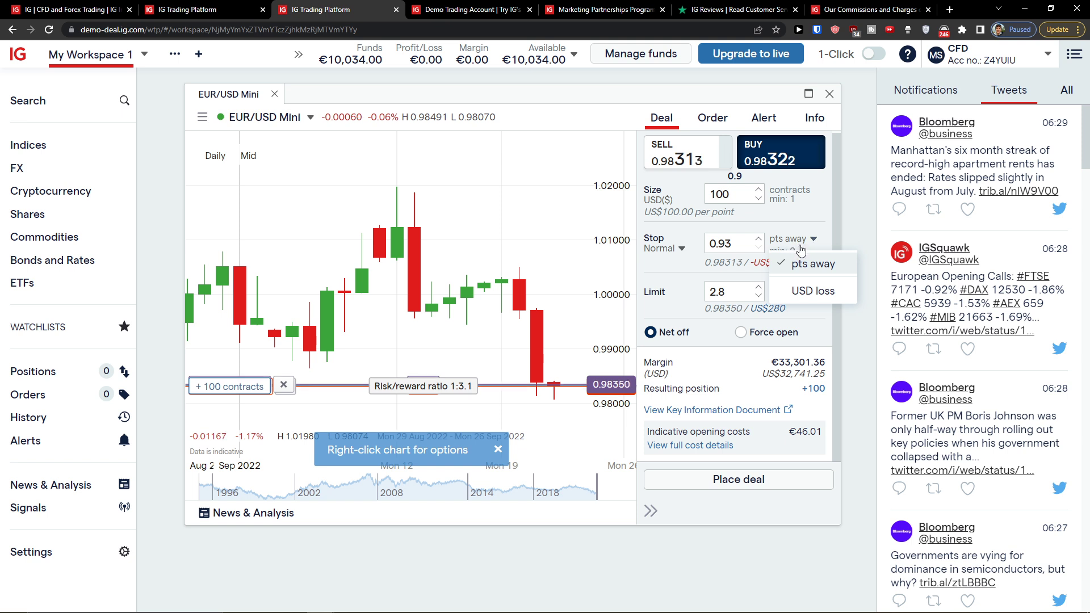
click(787, 291)
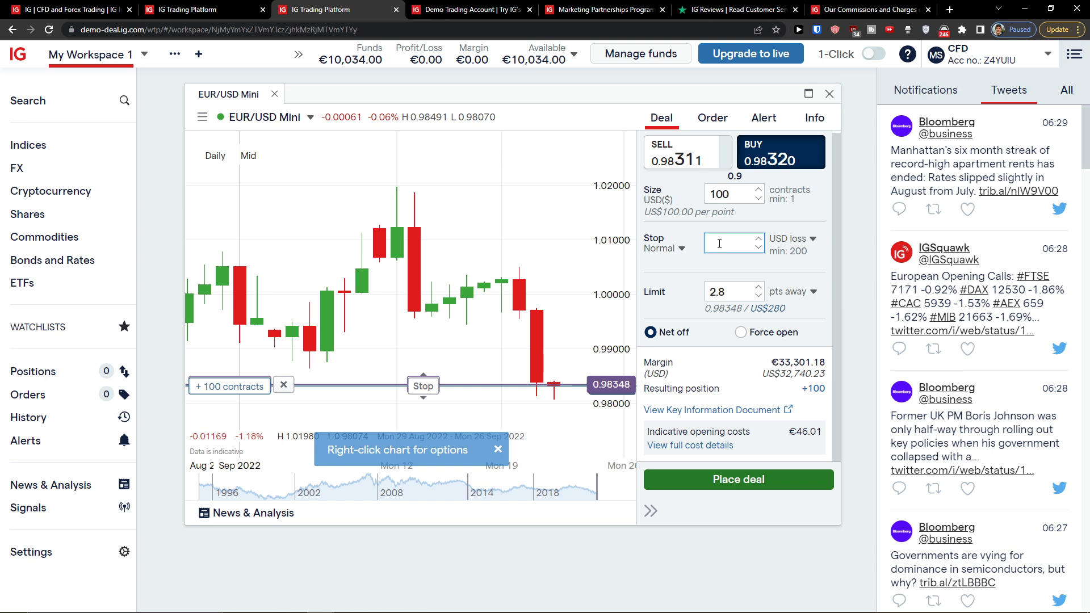
text(500)
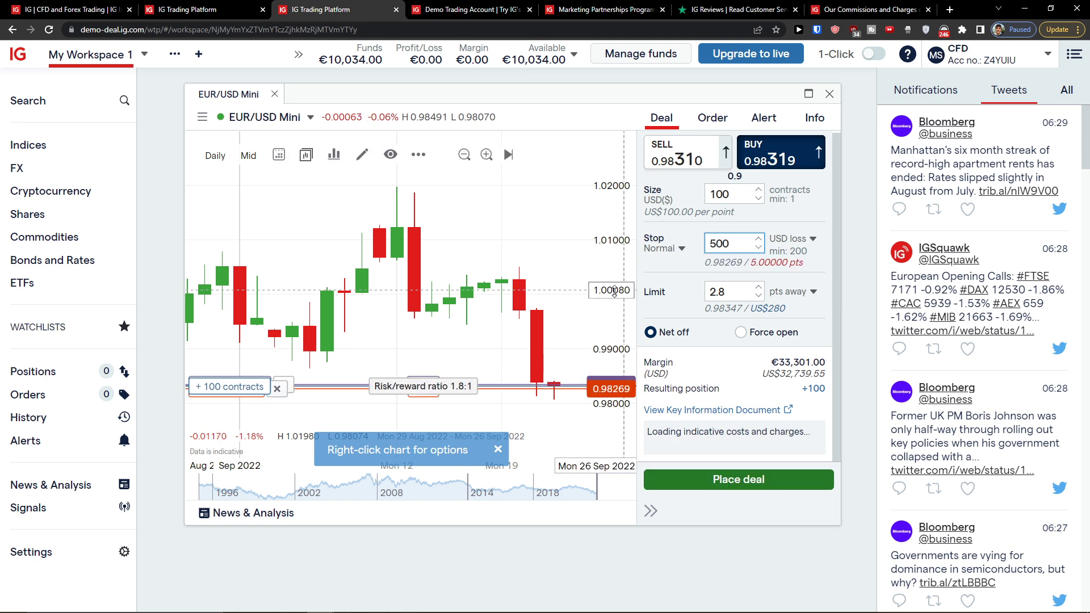
scroll(477, 335, up, 5)
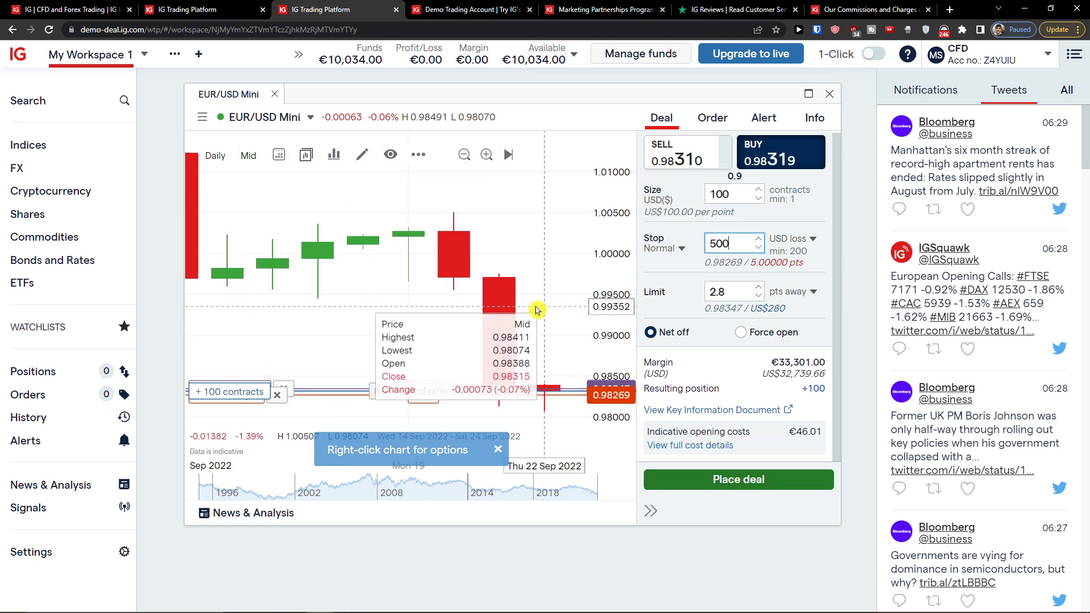
Set the limit to 10 points away, change its unit to USD profit and enter 1000.
double_click(725, 293)
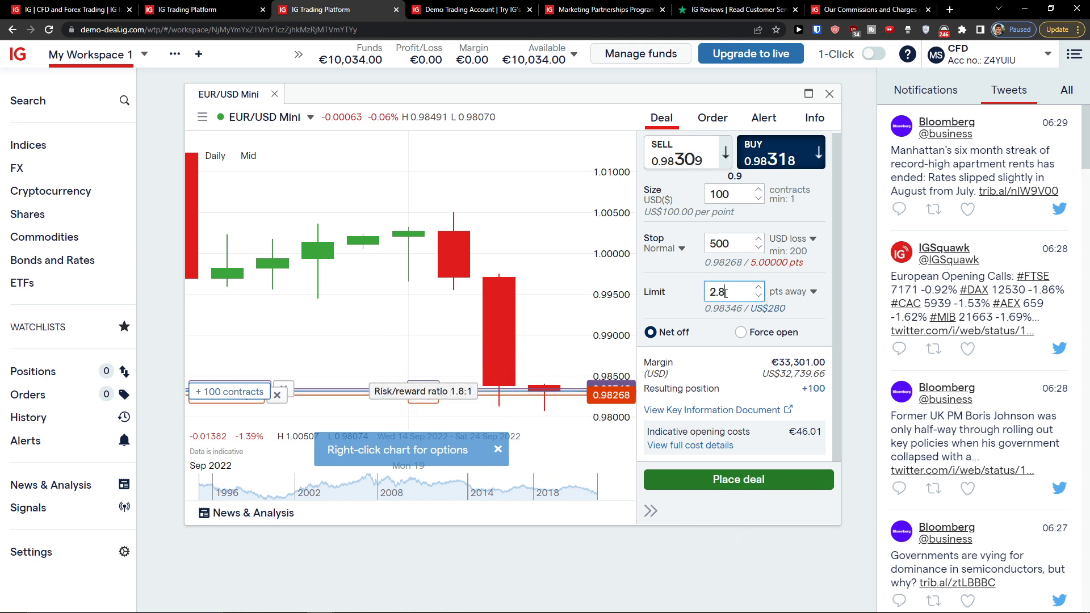
text(10)
click(823, 316)
click(802, 300)
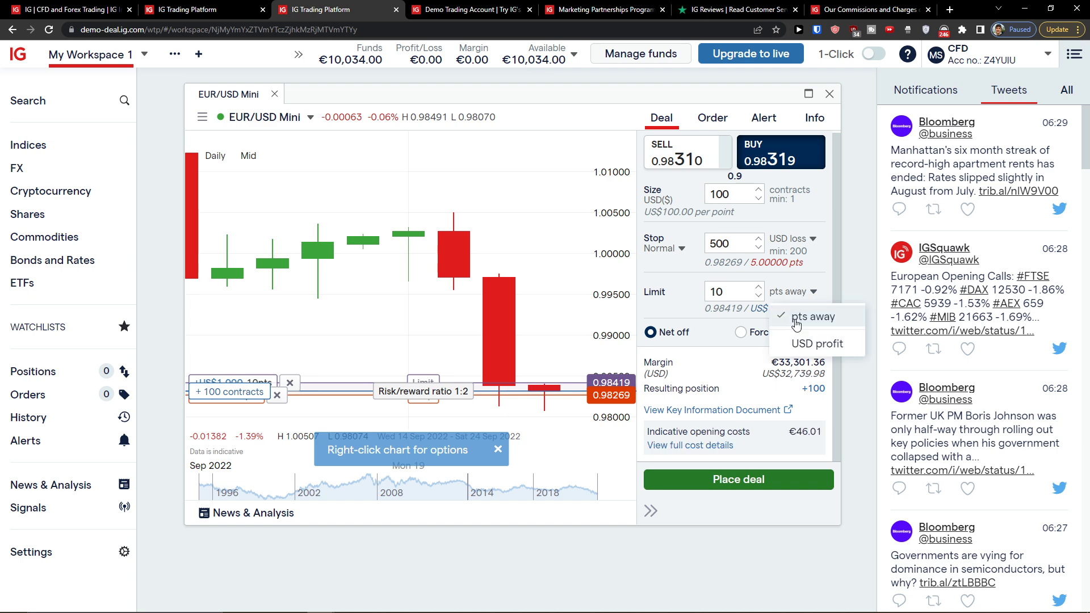
click(795, 339)
click(733, 295)
text(00)
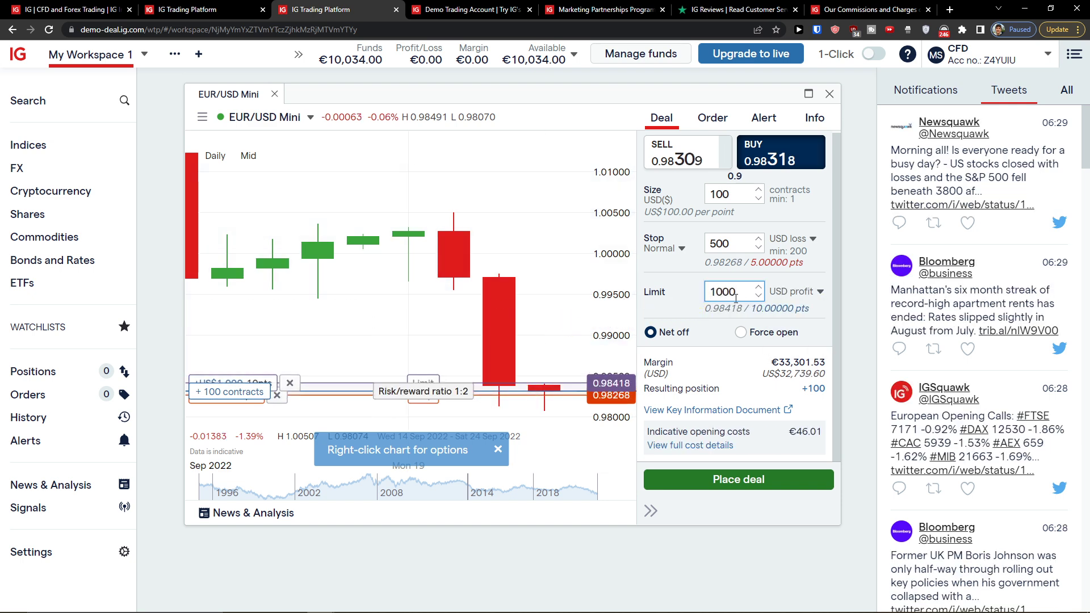
Raise the deal's limit to 10000 USD profit and its stop to 5000 USD loss.
text(0)
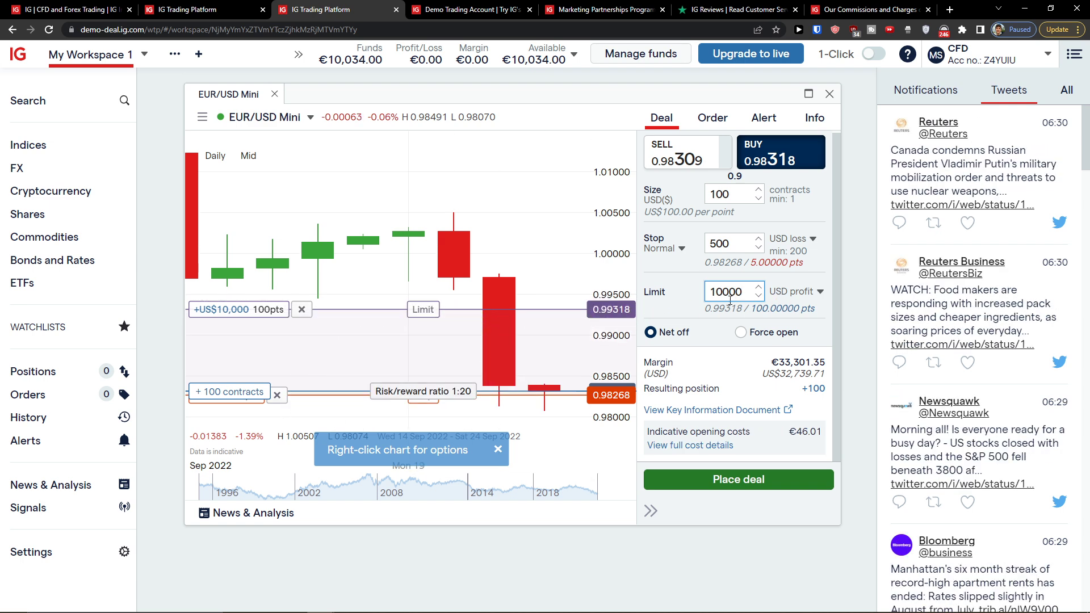
scroll(737, 214, up, 1)
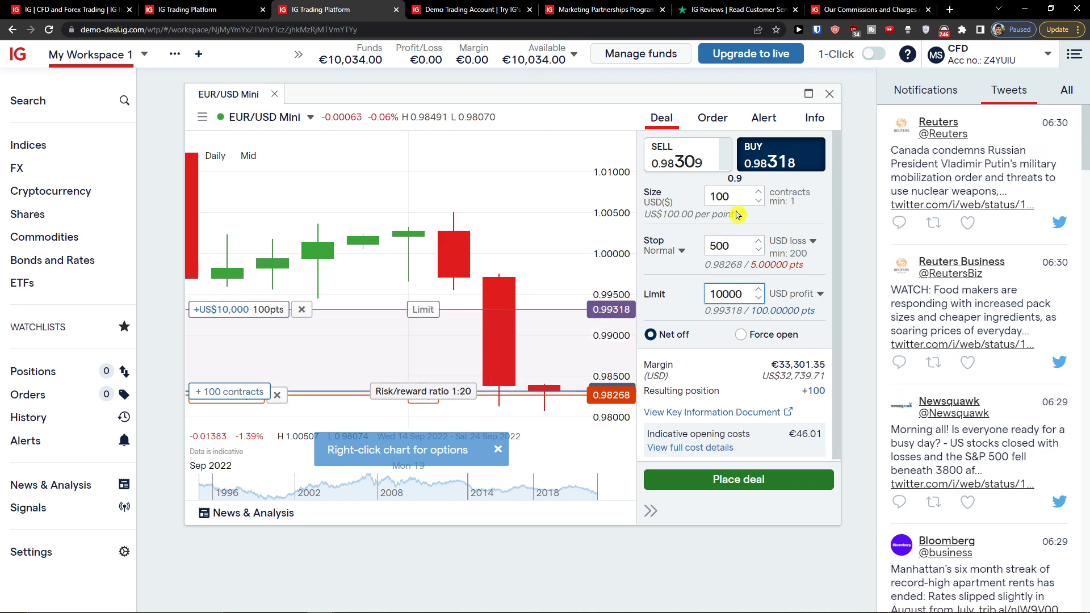
click(746, 241)
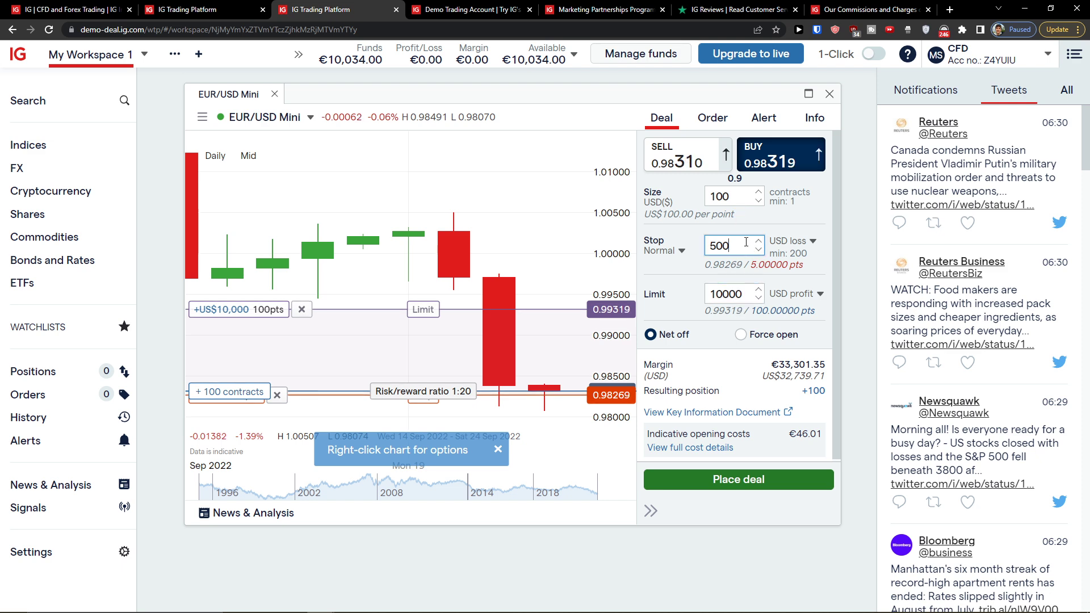
text(0)
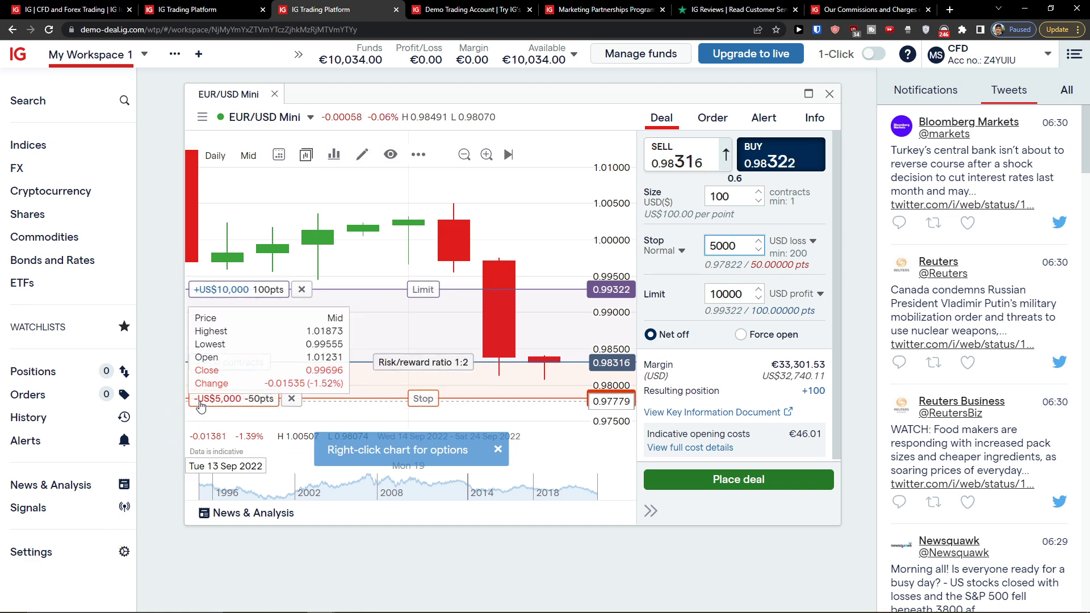
Review the EUR/USD Mini dealing information and its margin requirements.
click(816, 131)
scroll(737, 260, down, 2)
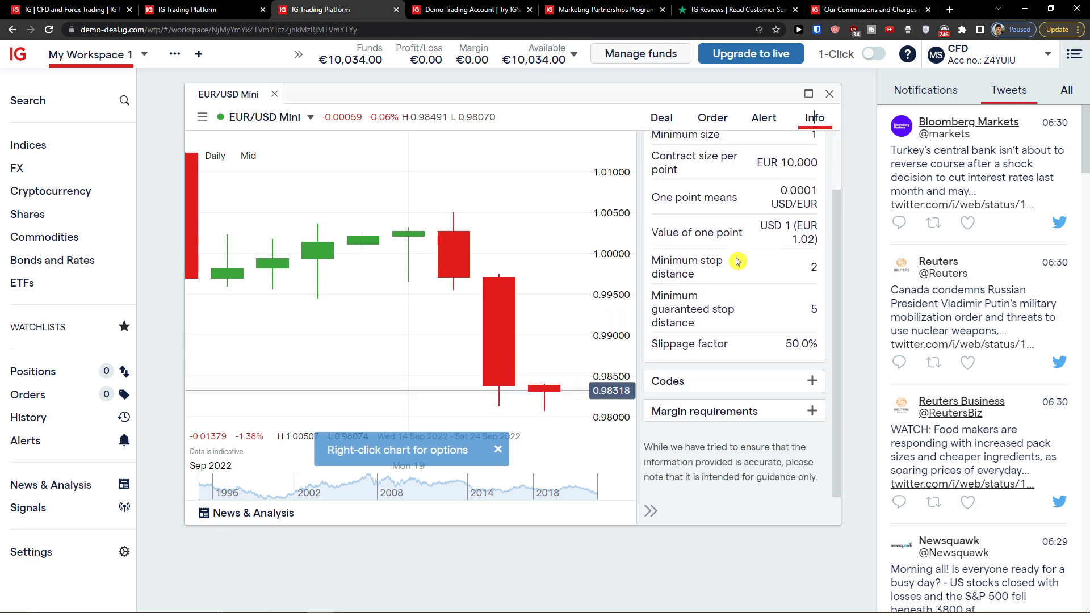
scroll(726, 386, up, 2)
click(725, 475)
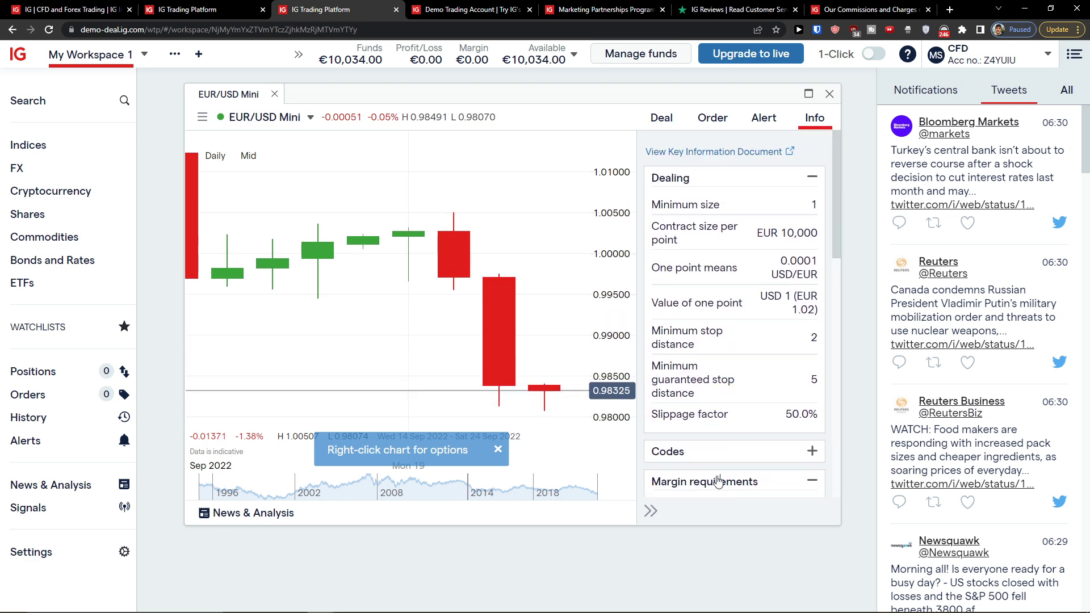
scroll(710, 426, down, 8)
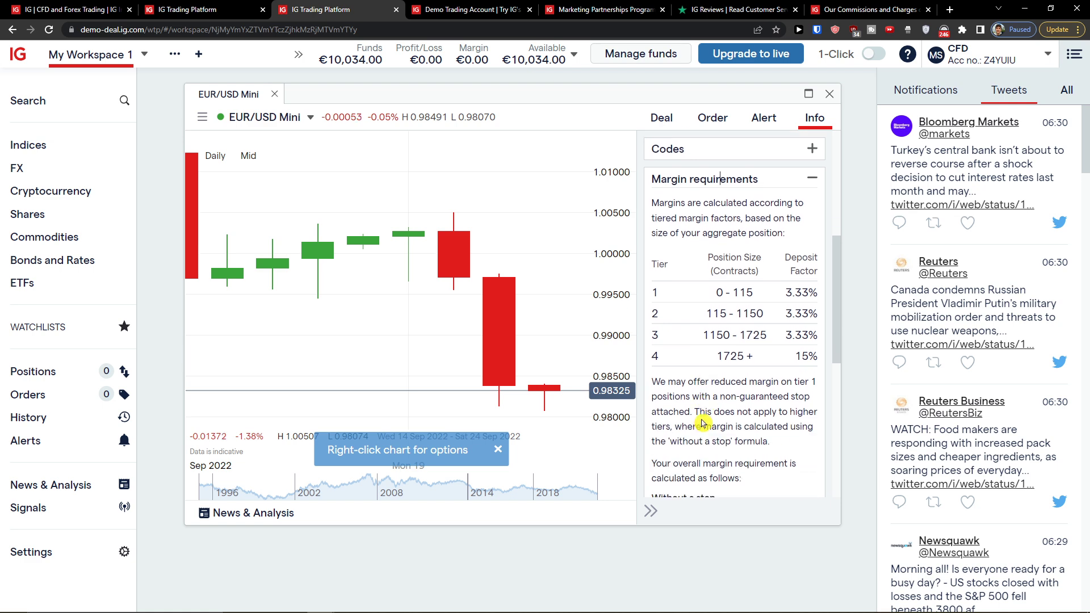
scroll(702, 423, down, 6)
scroll(723, 370, up, 12)
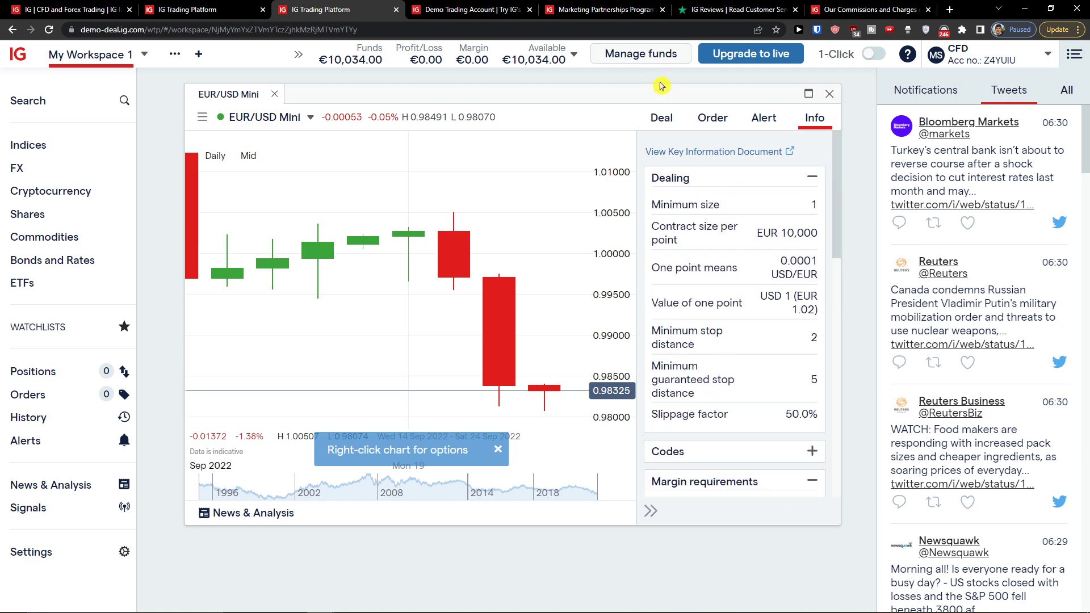
Return to the deal ticket and check the available stop and limit units.
click(663, 120)
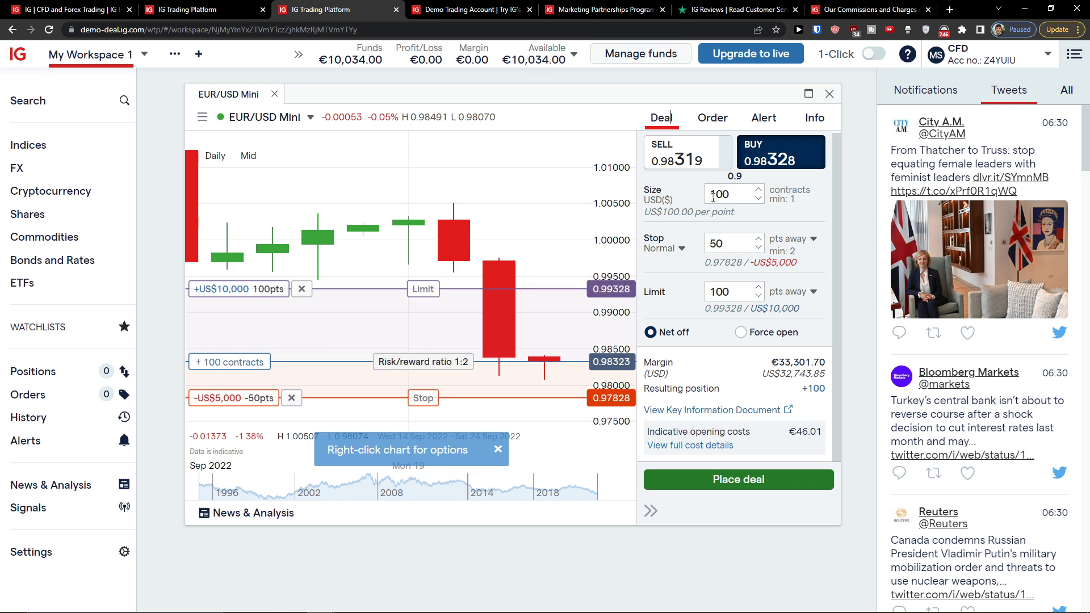
click(807, 244)
click(806, 250)
click(806, 250)
click(809, 250)
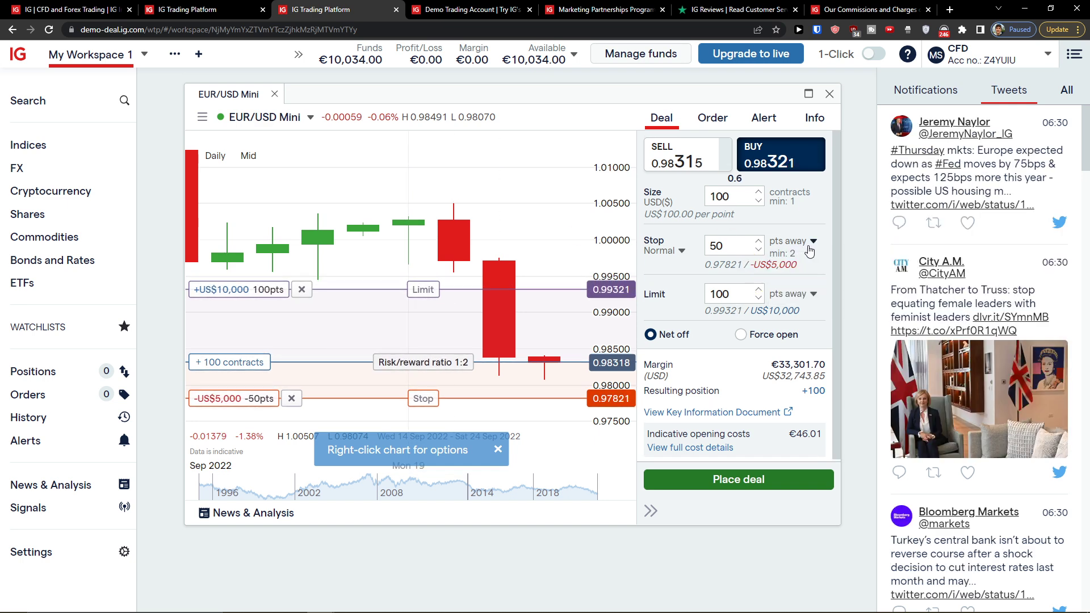
click(813, 294)
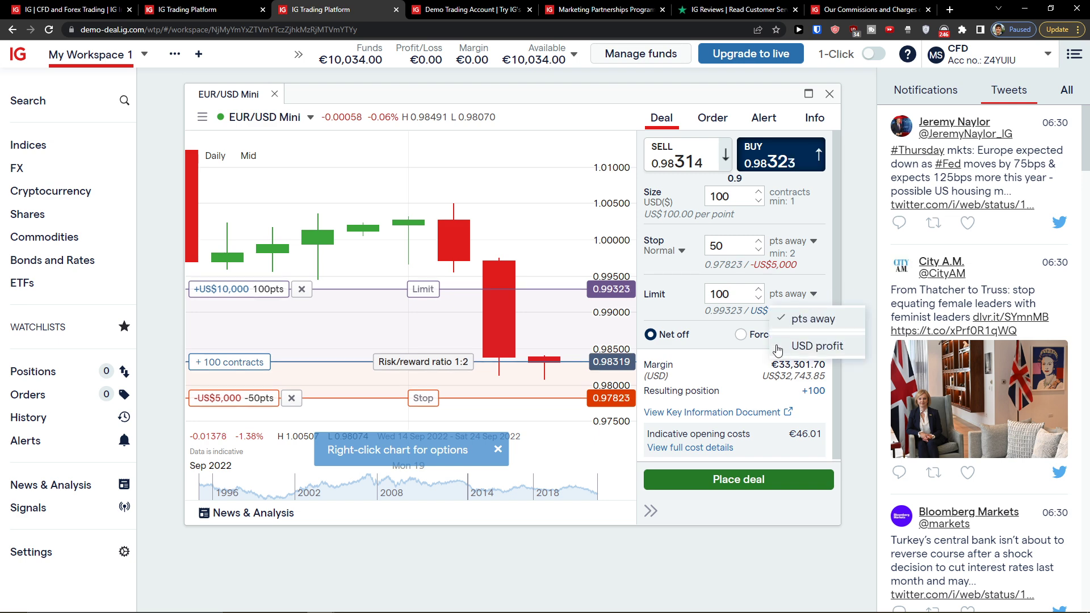
click(789, 193)
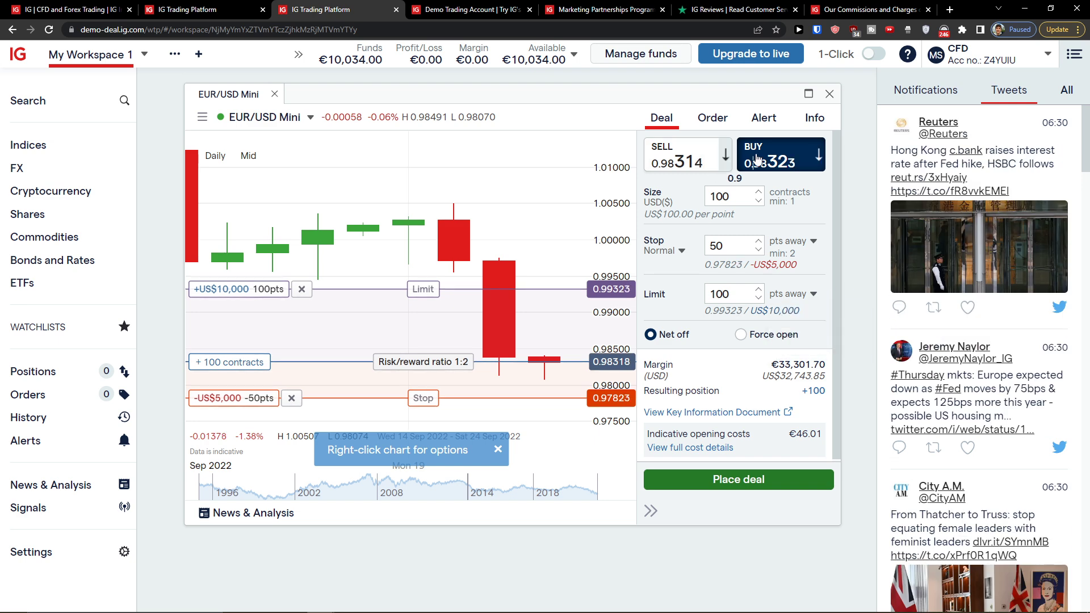
Set the stop to 500 in USD loss and the limit to 1000 in USD profit.
click(813, 244)
click(803, 297)
click(803, 296)
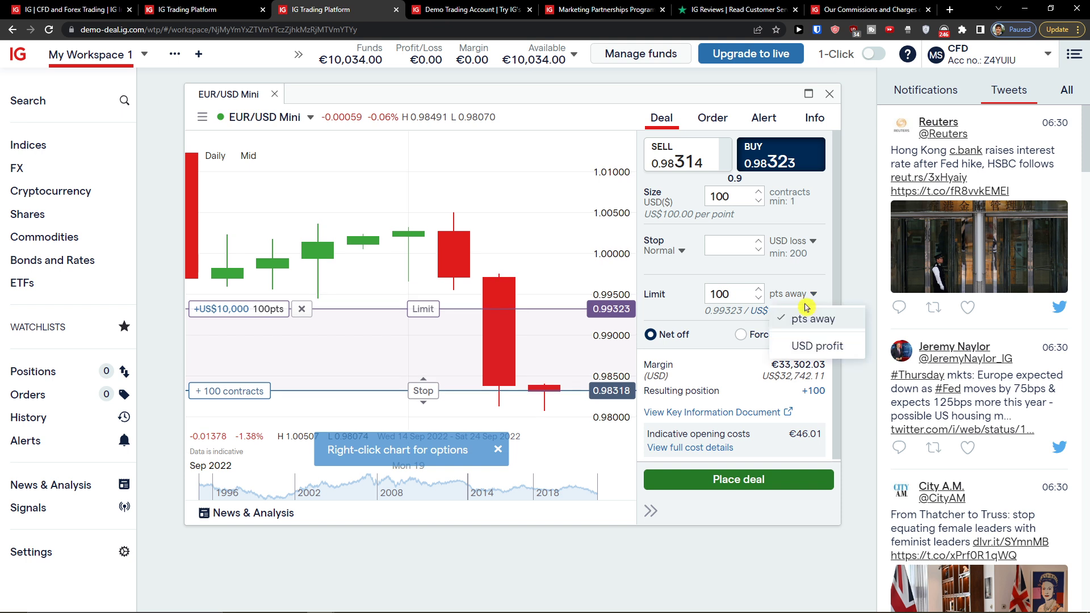
click(809, 343)
click(735, 243)
text(500)
click(729, 291)
text(1000)
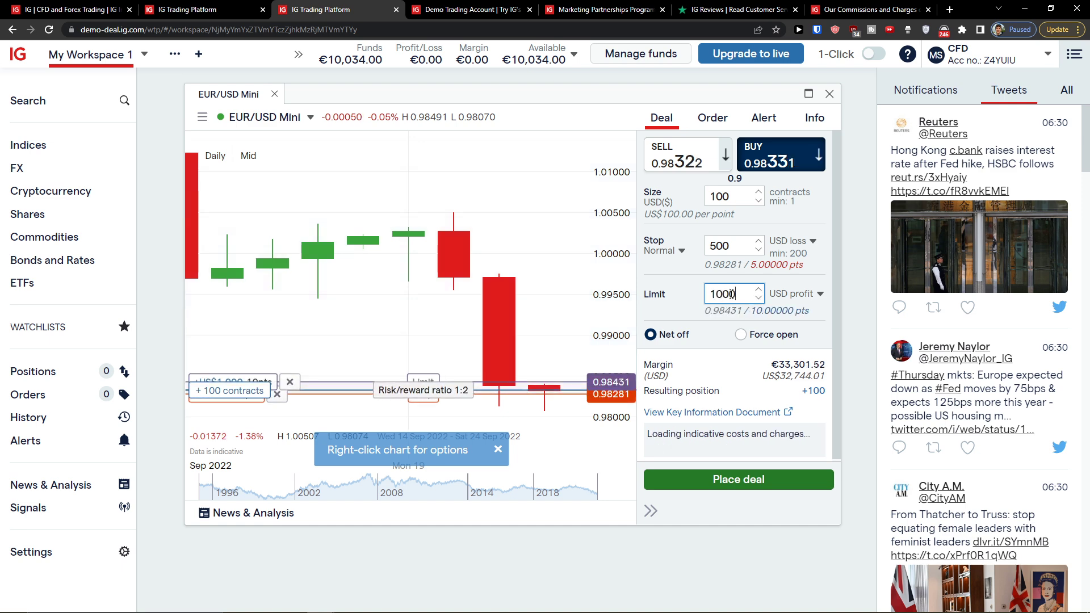
Raise the limit to 100000 USD profit and view its level over a wider date range on the chart.
text(00)
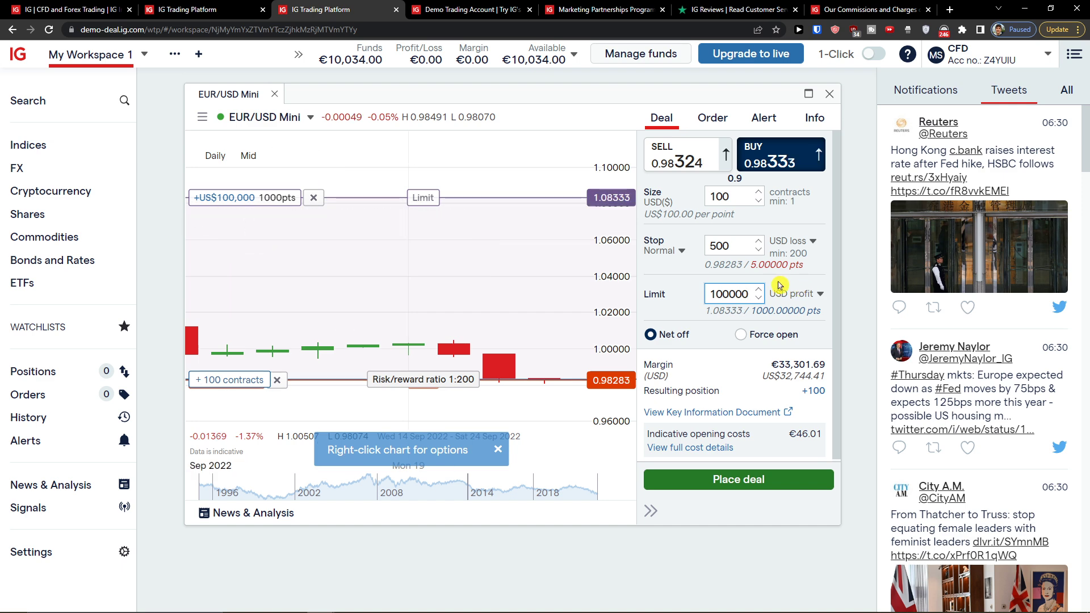
mouse_move(433, 258)
mouse_down()
mouse_move(437, 335)
mouse_move(437, 238)
mouse_up()
scroll(440, 241, down, 5)
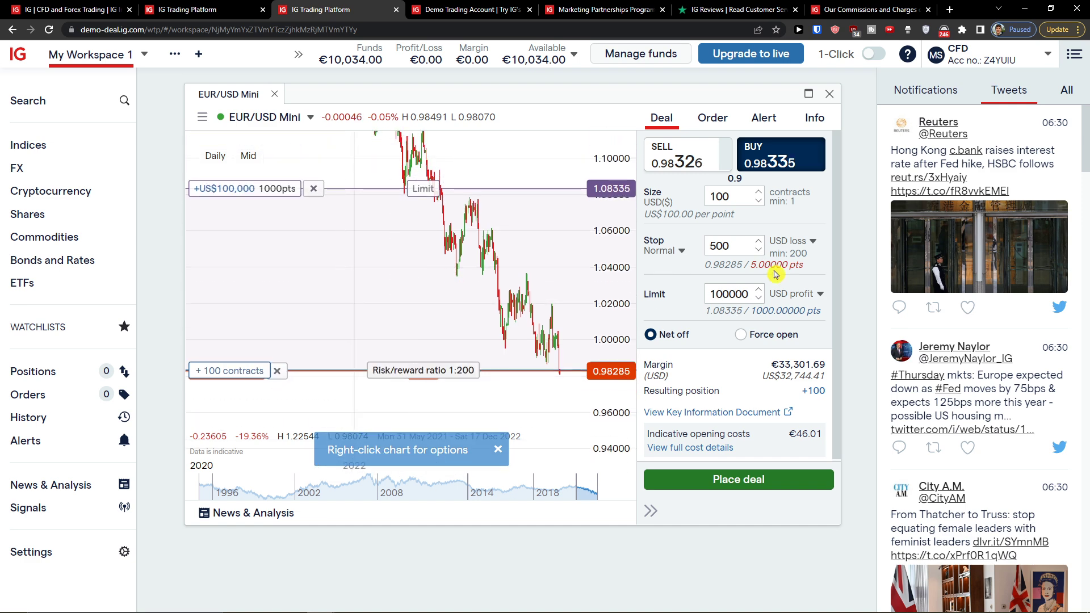
Raise the stop to 50000 USD loss and try the Force open option before returning to Net off.
click(737, 246)
text(00)
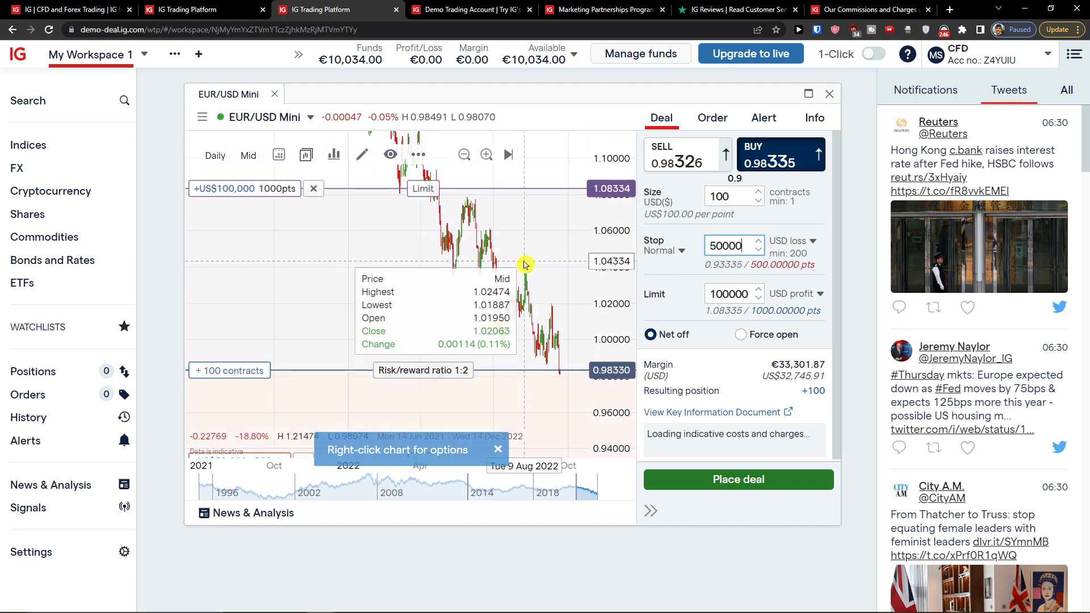
scroll(791, 418, down, 1)
scroll(791, 418, up, 1)
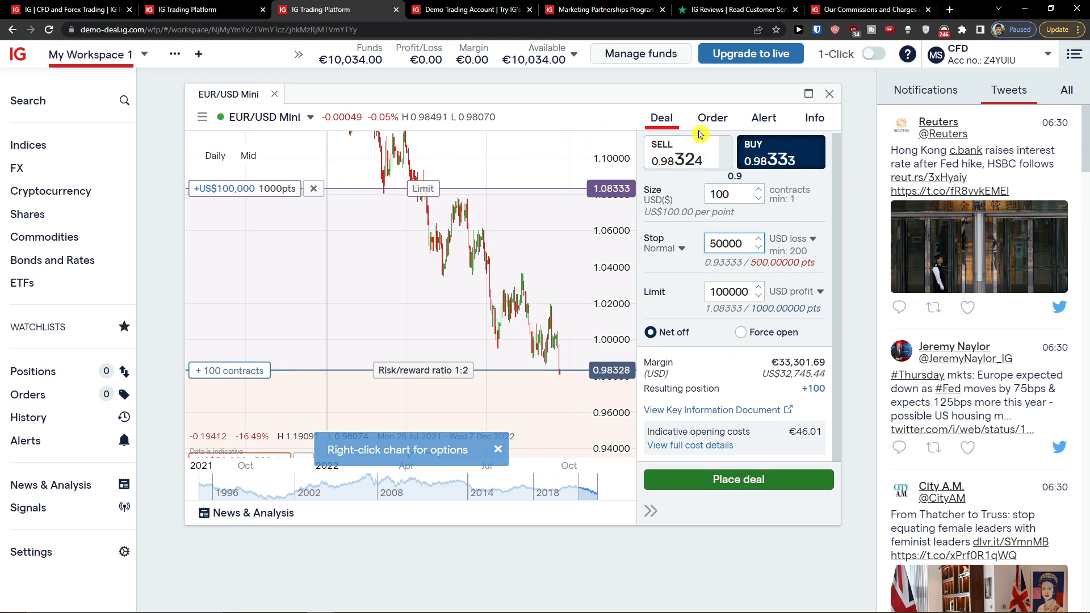
click(742, 333)
click(663, 332)
Open the order ticket for EUR/USD Mini and set the order's price level to 1.
click(705, 125)
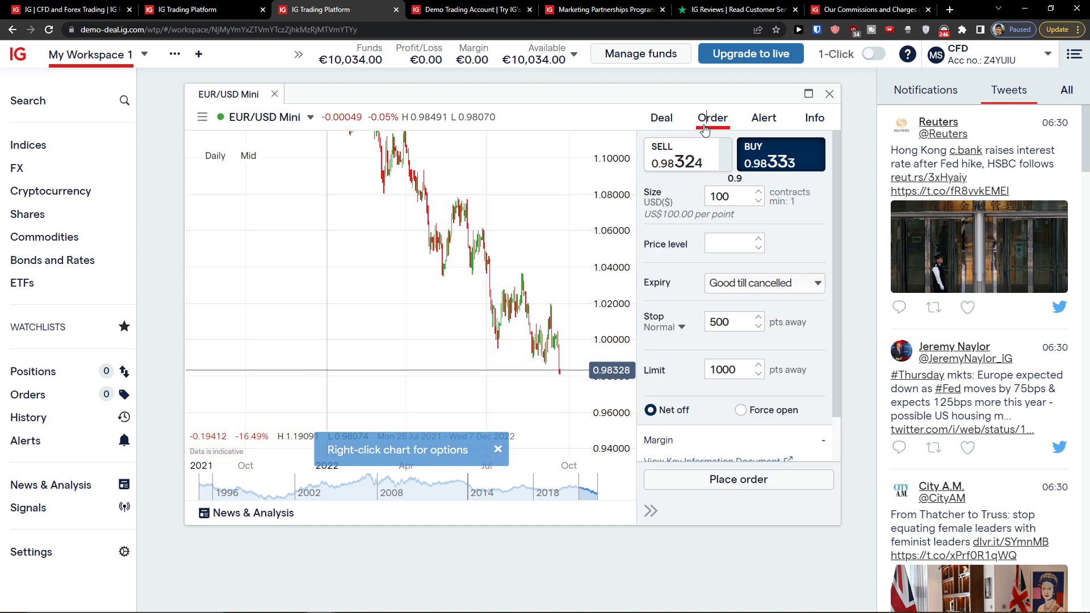
click(729, 196)
scroll(613, 197, down, 2)
scroll(613, 197, up, 3)
text(1000)
key(BackSpace)
click(751, 172)
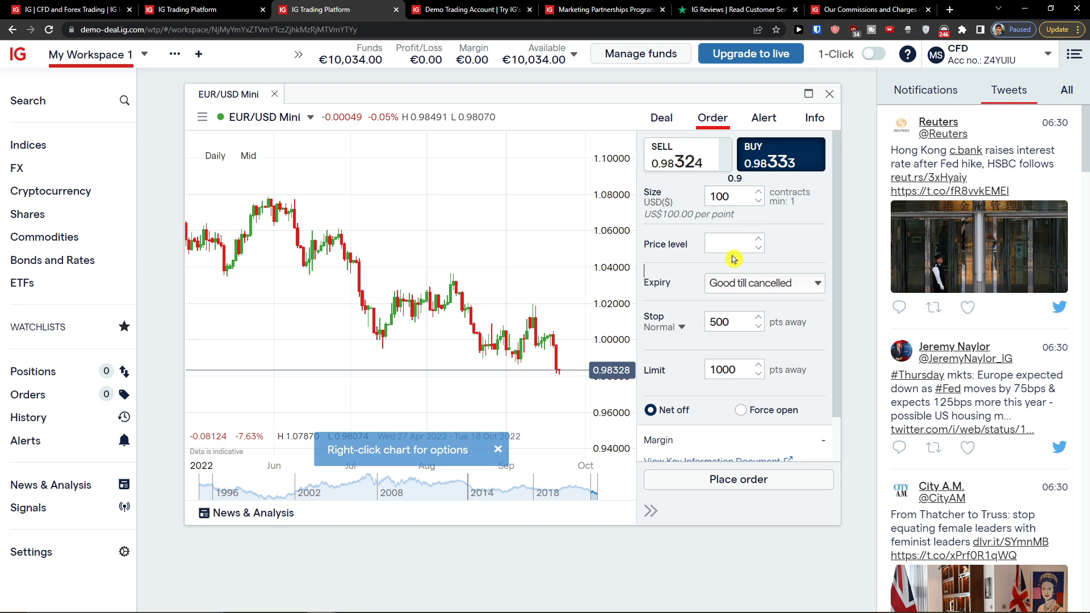
text(1)
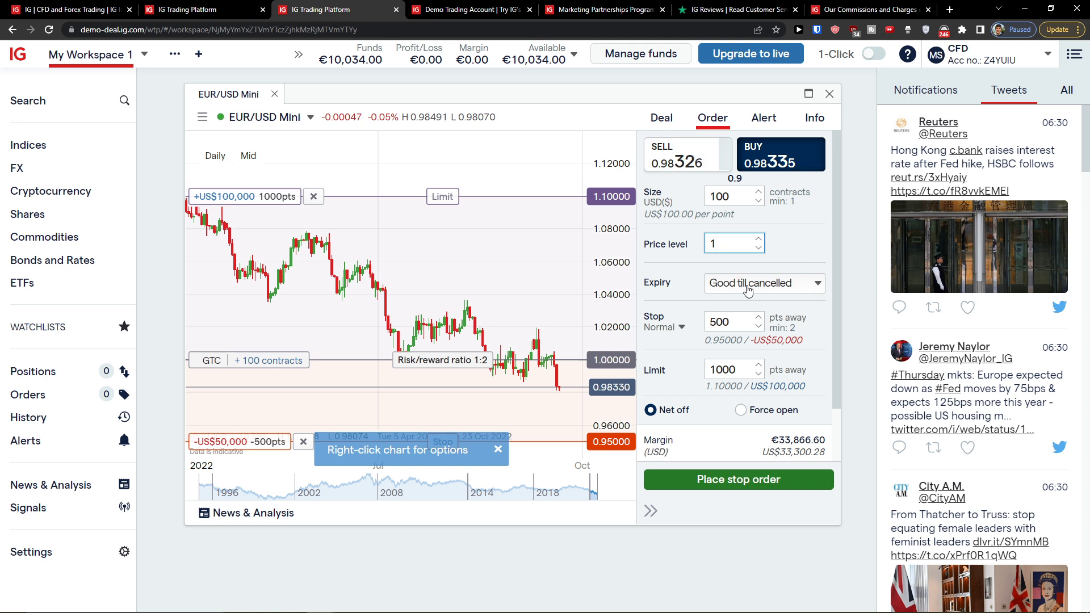
Keep the order's expiry at Good till cancelled and set both its stop and limit to 0 points away.
click(748, 289)
click(763, 304)
key(BackSpace)
key(BackSpace)
click(737, 371)
key(BackSpace)
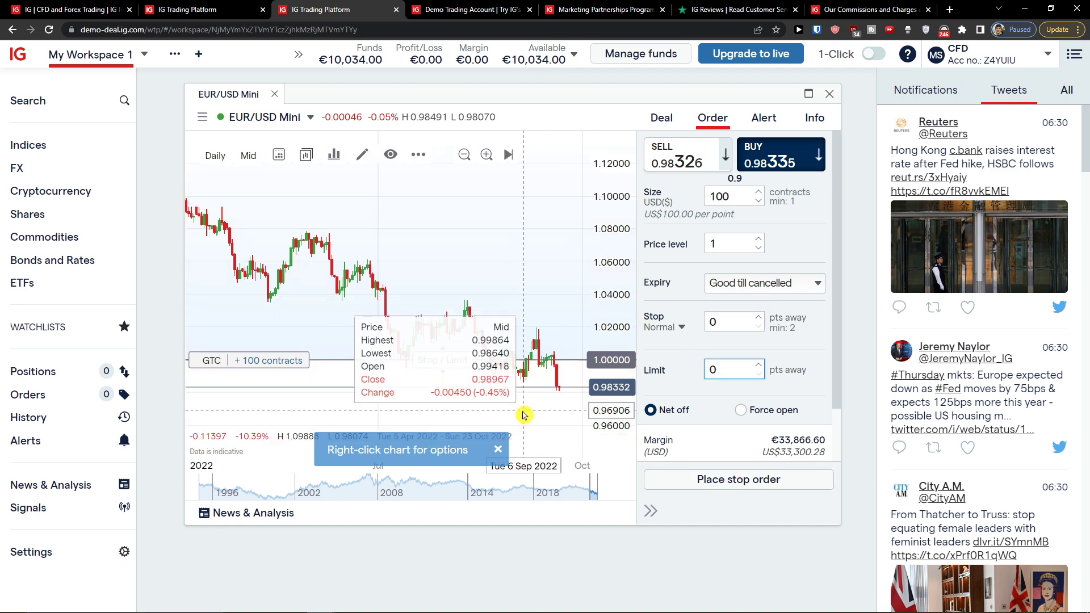
scroll(341, 284, up, 3)
click(486, 154)
click(486, 155)
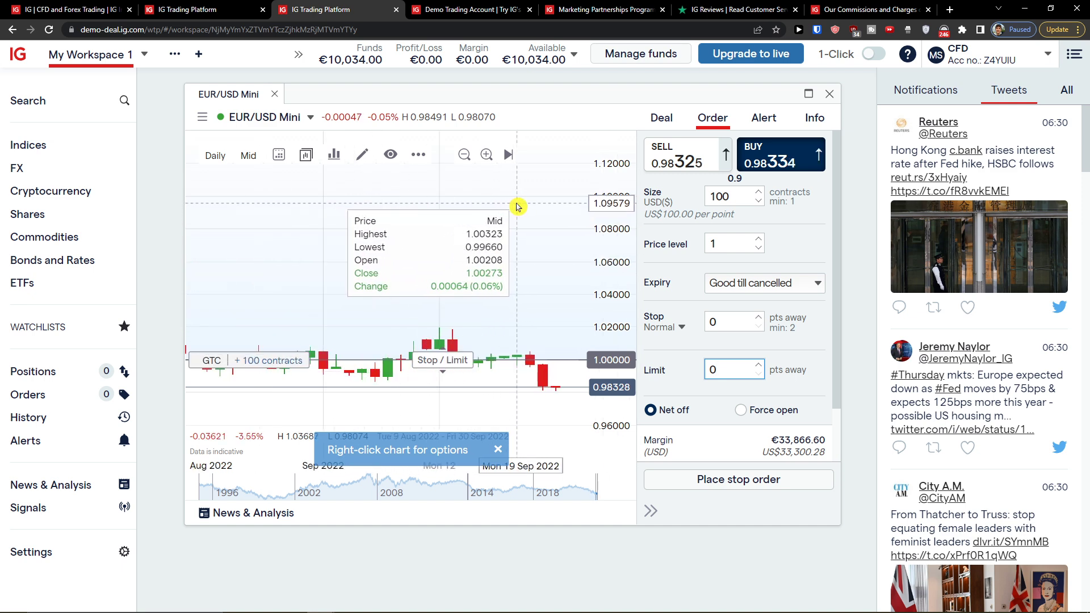
scroll(560, 328, up, 1)
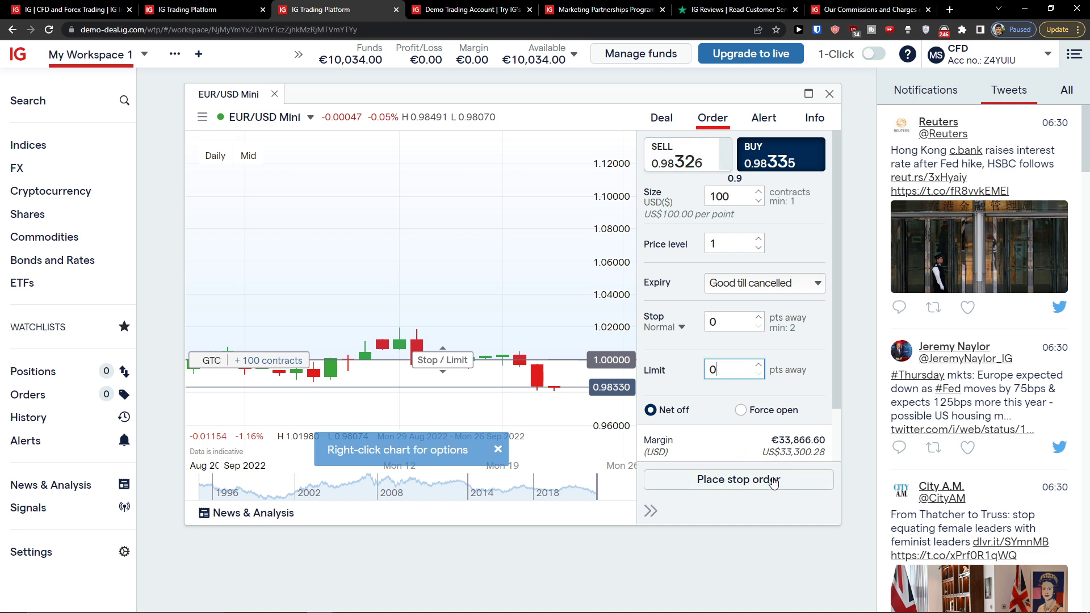
Return to the deal ticket, try to place the buy deal, and set its stop to 6 points away.
click(665, 119)
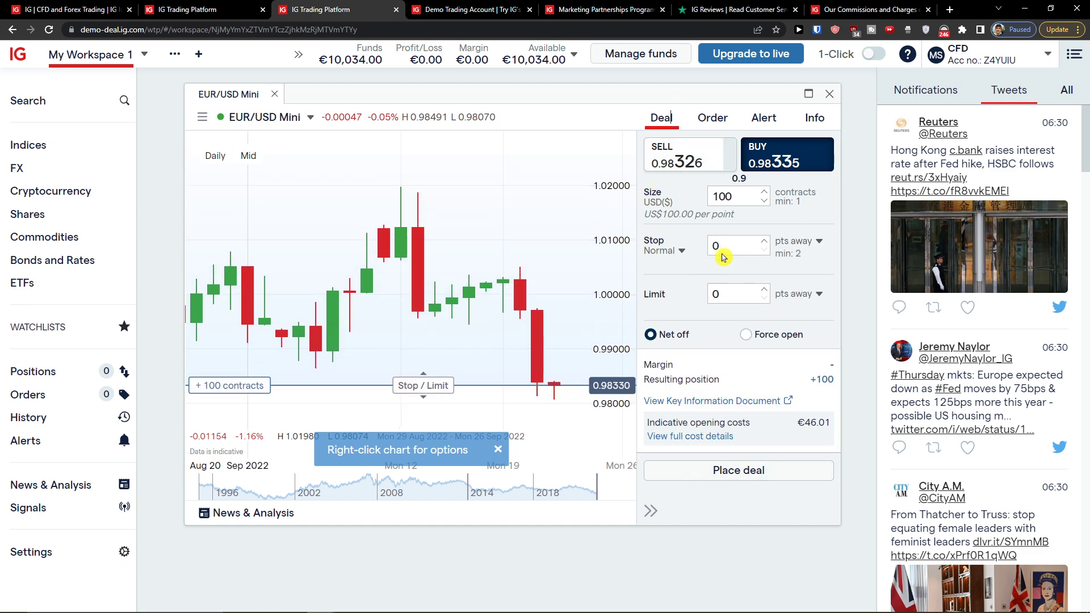
click(703, 478)
click(764, 242)
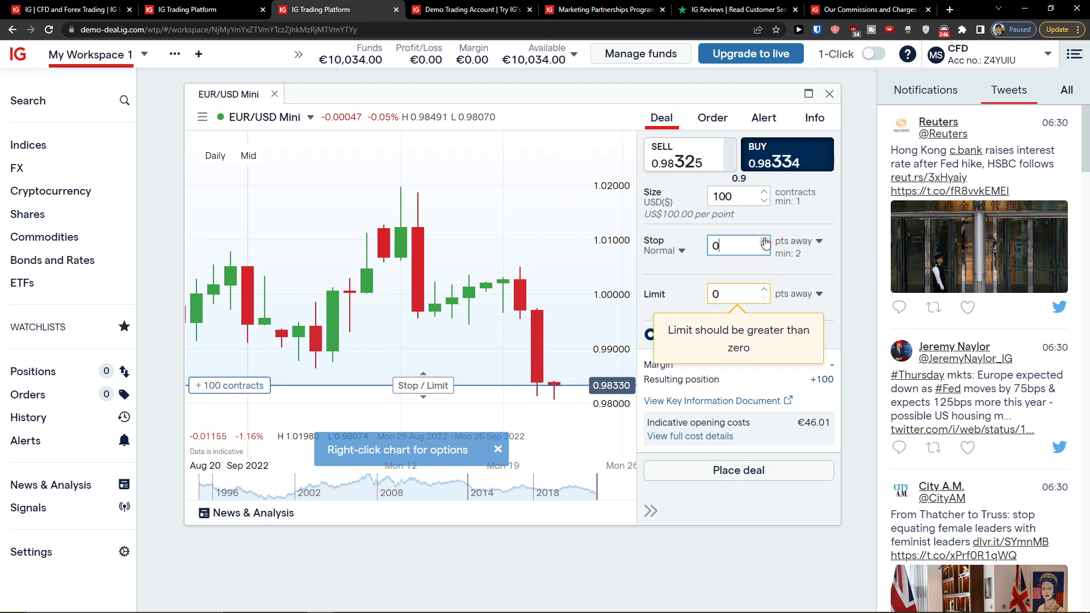
click(763, 242)
click(763, 242)
click(763, 242)
click(764, 242)
click(764, 242)
Increase the buy deal's limit to 27 points away.
click(760, 290)
click(760, 291)
click(759, 290)
click(760, 290)
click(759, 290)
click(759, 290)
click(759, 290)
click(759, 290)
click(759, 290)
click(759, 290)
double_click(759, 290)
double_click(759, 290)
click(760, 291)
double_click(760, 290)
click(759, 290)
double_click(760, 290)
double_click(760, 290)
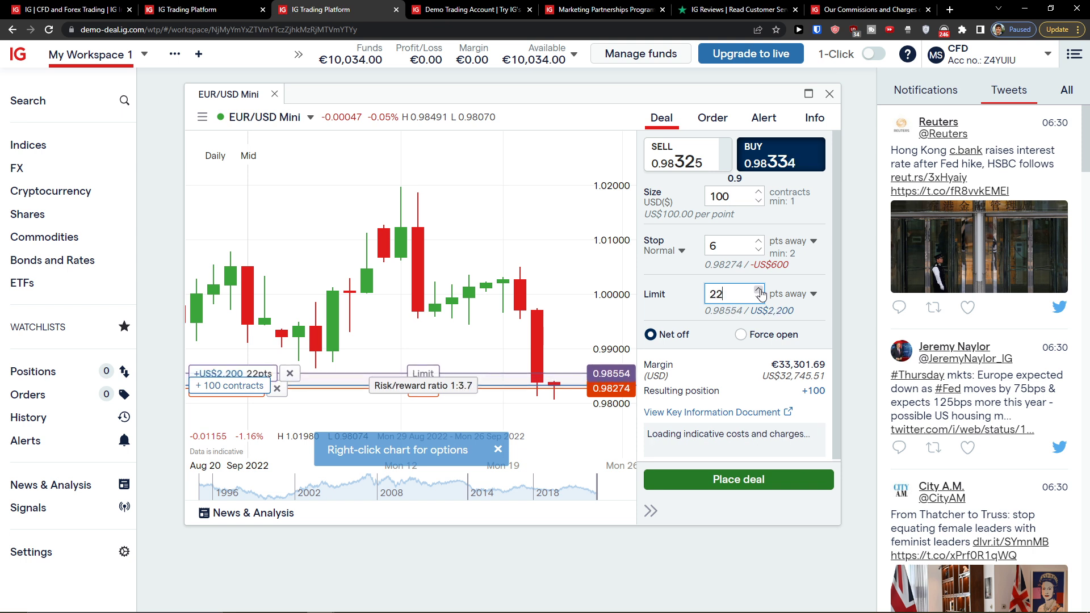
double_click(760, 290)
click(760, 290)
click(759, 290)
click(760, 290)
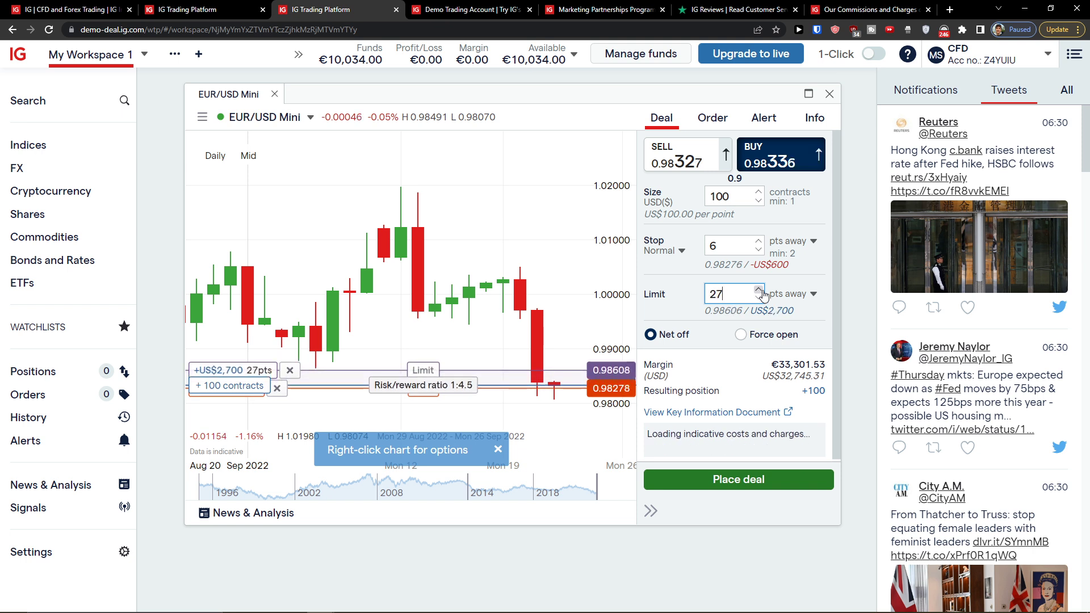
Try to place the buy deal, reduce its size to 10 contracts, and place it again.
click(752, 486)
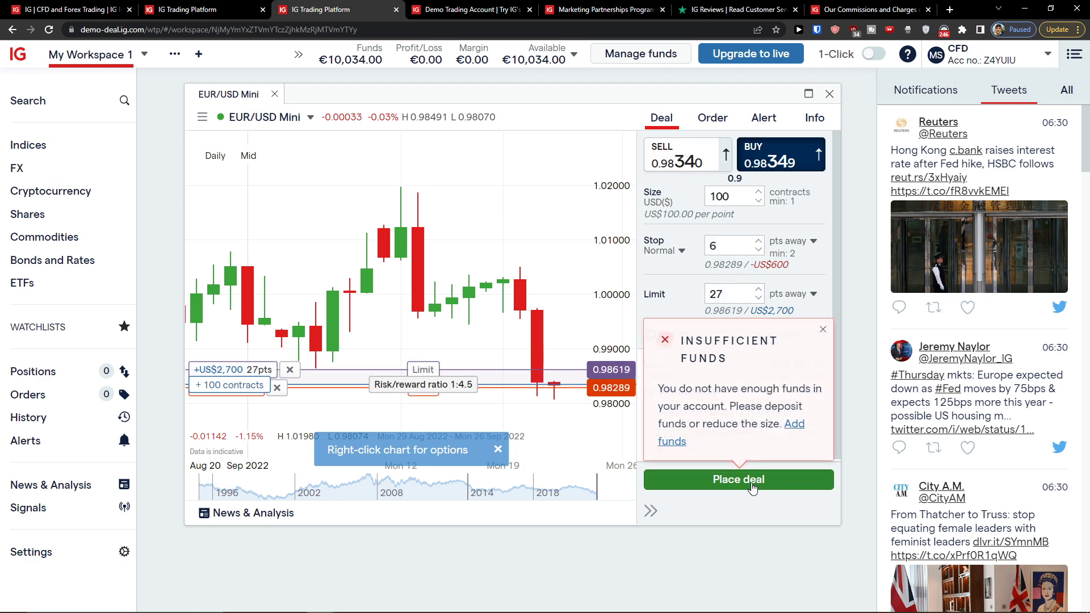
click(823, 332)
click(743, 204)
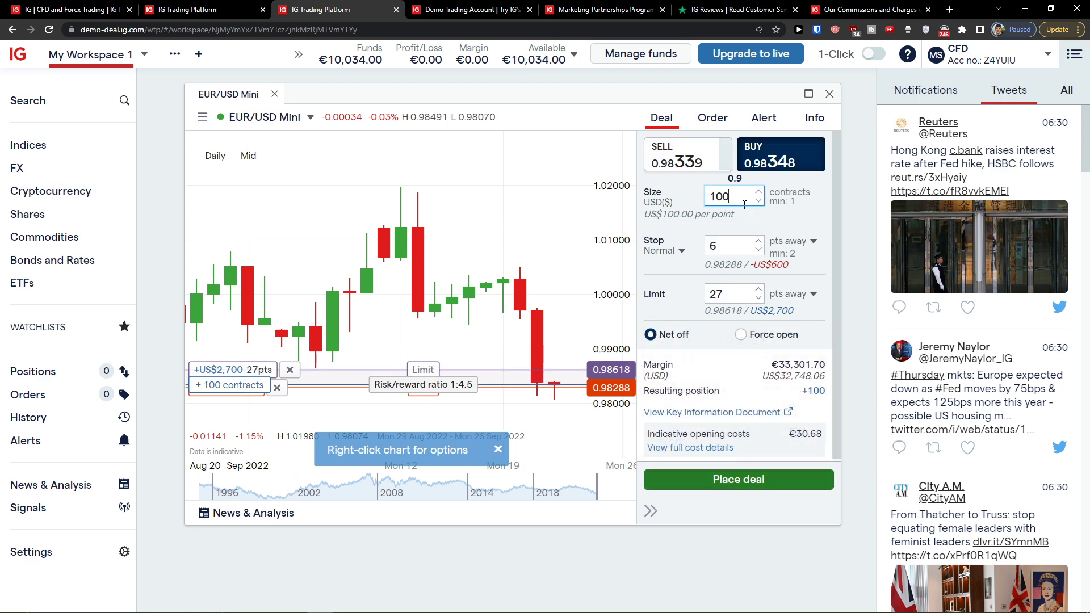
key(BackSpace)
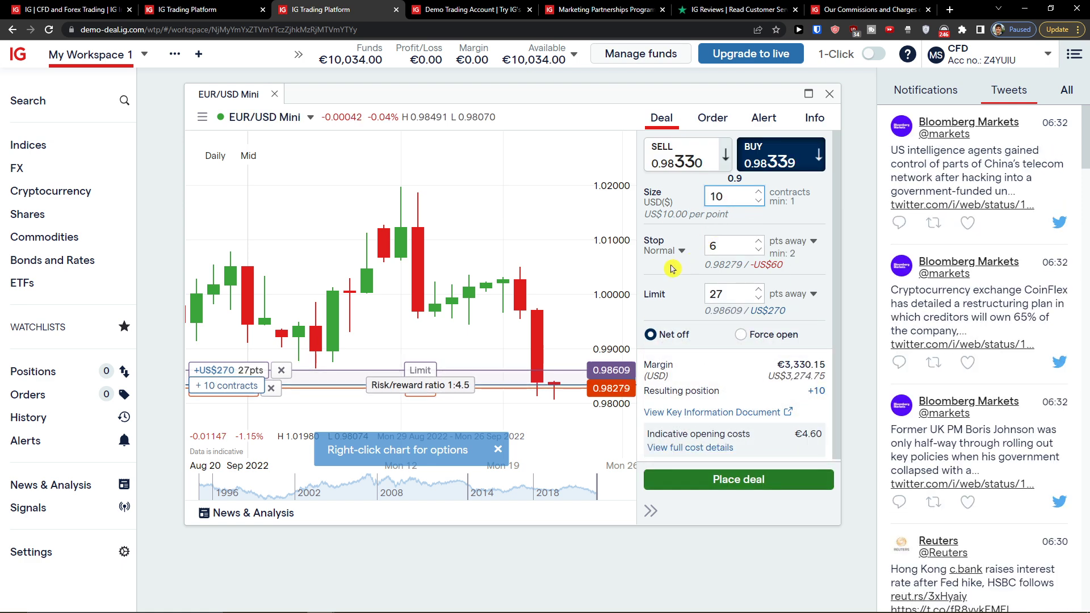
click(698, 492)
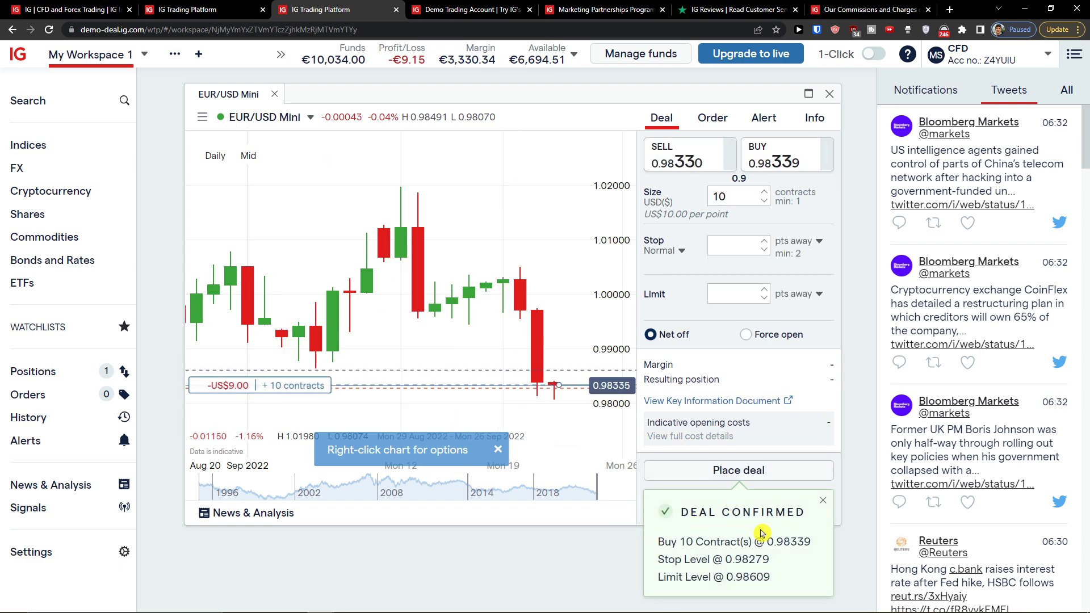
scroll(769, 537, down, 1)
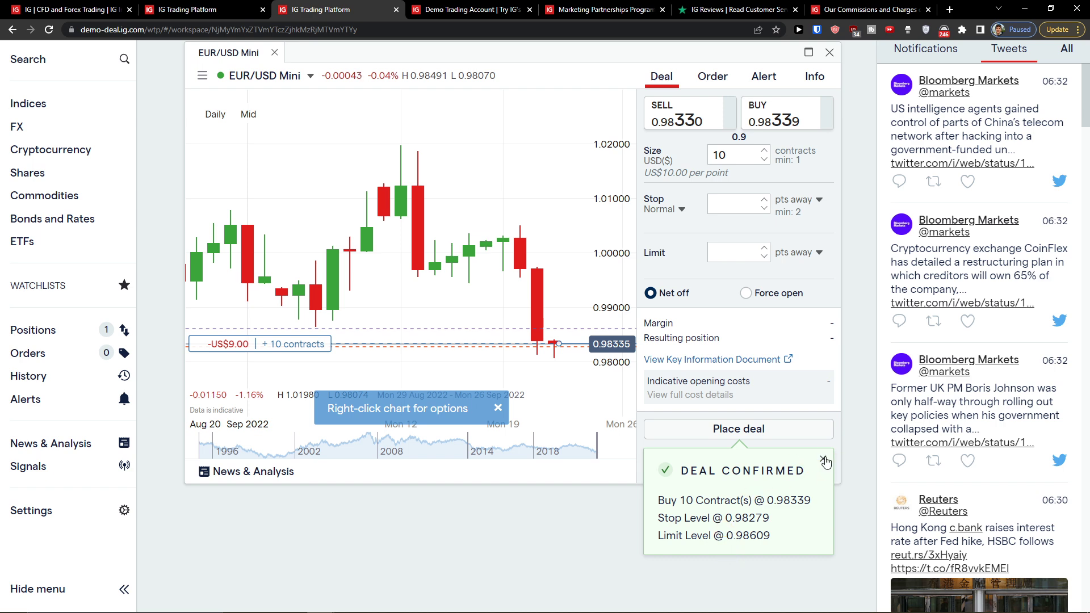
click(823, 460)
Review the open EUR/USD Mini position with its stop and limit, and check the working orders.
click(20, 336)
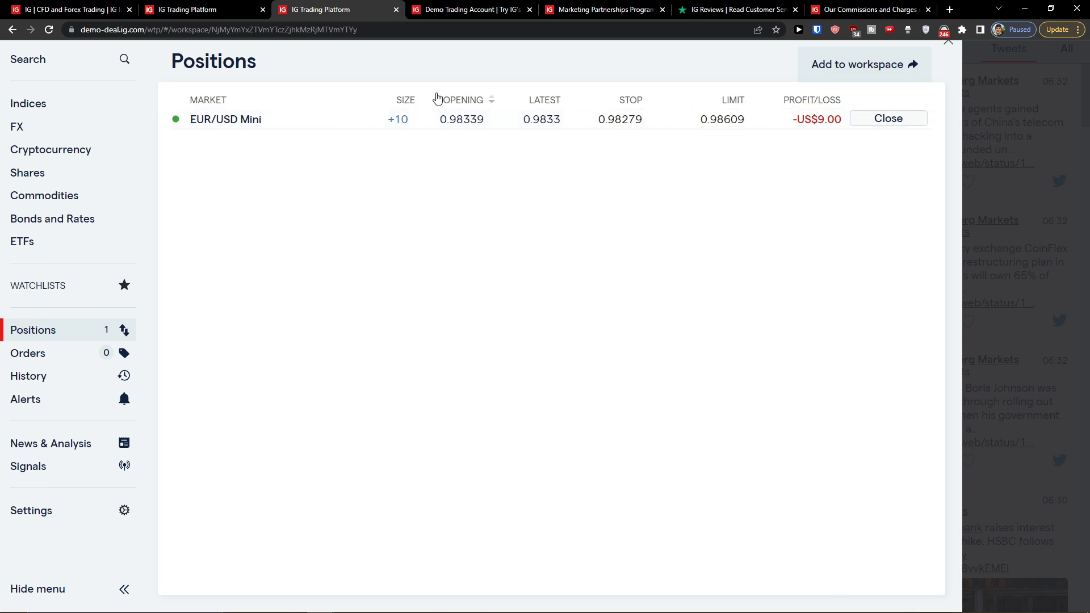
click(84, 338)
click(84, 339)
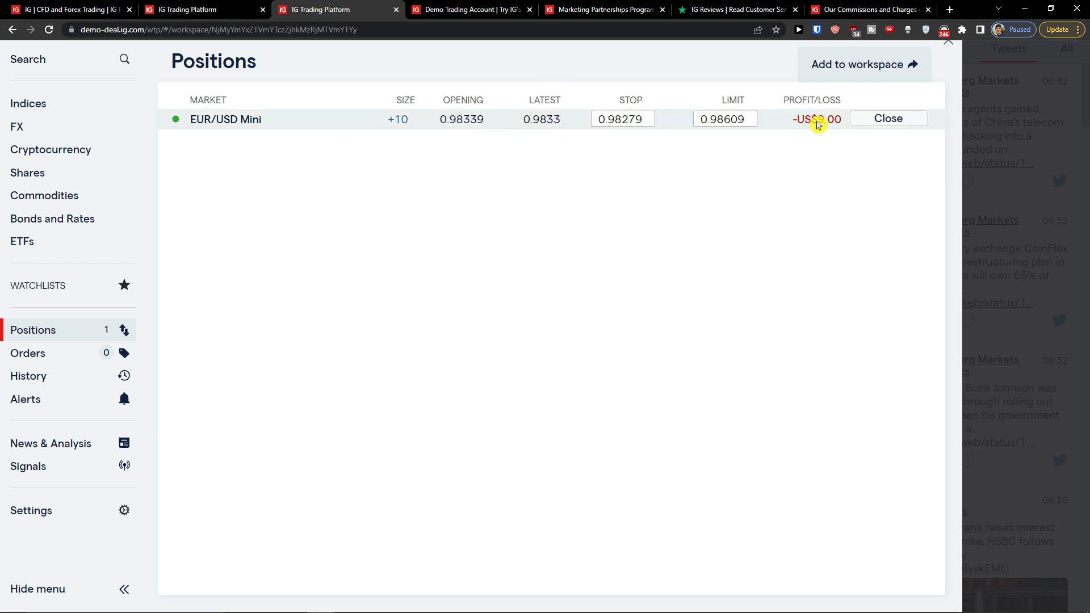
click(29, 358)
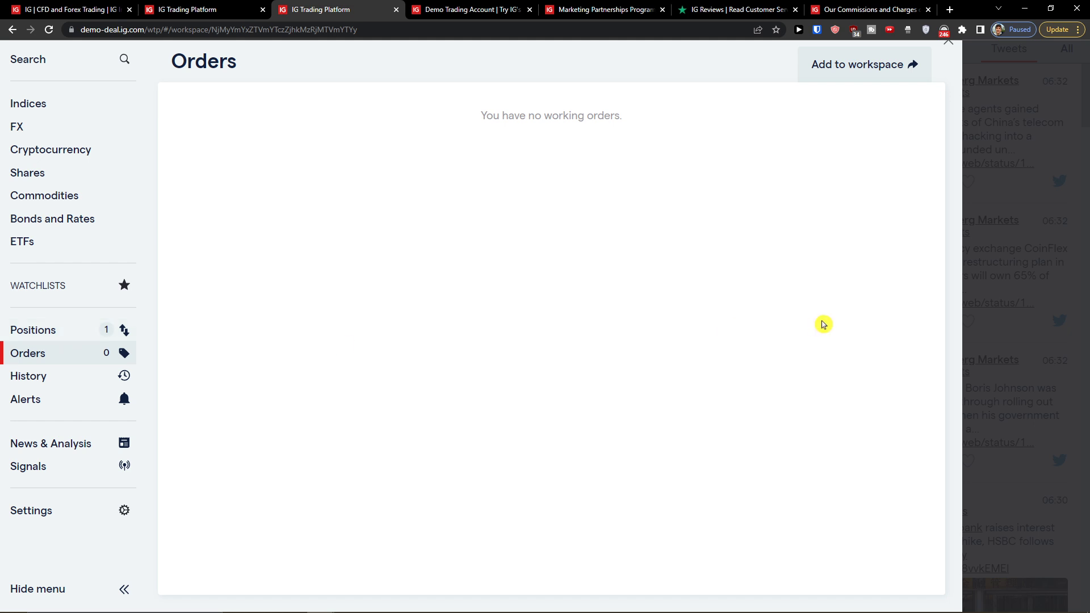
click(49, 338)
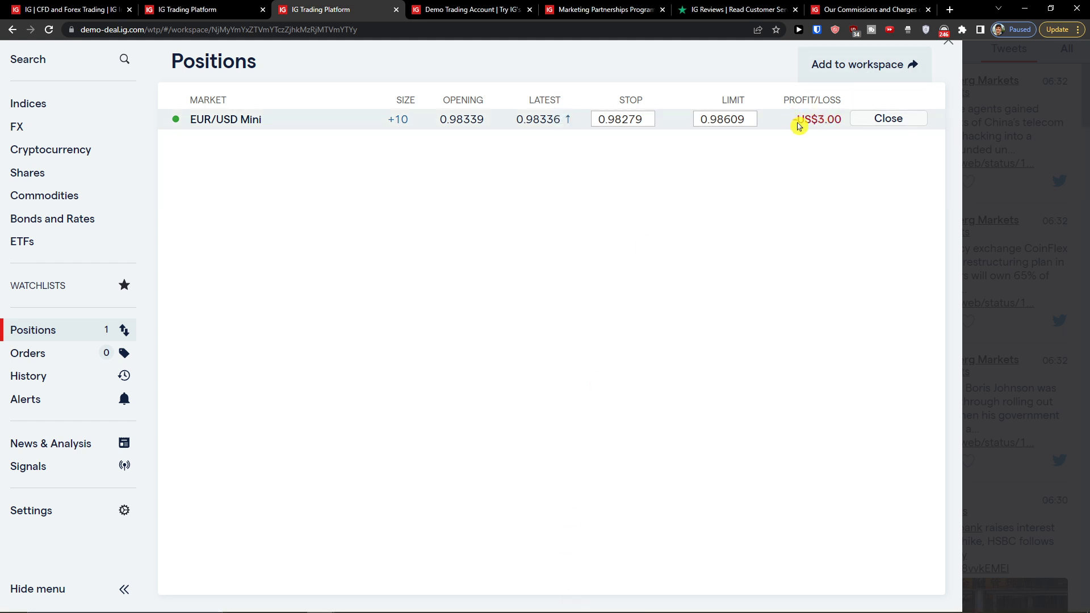
click(612, 124)
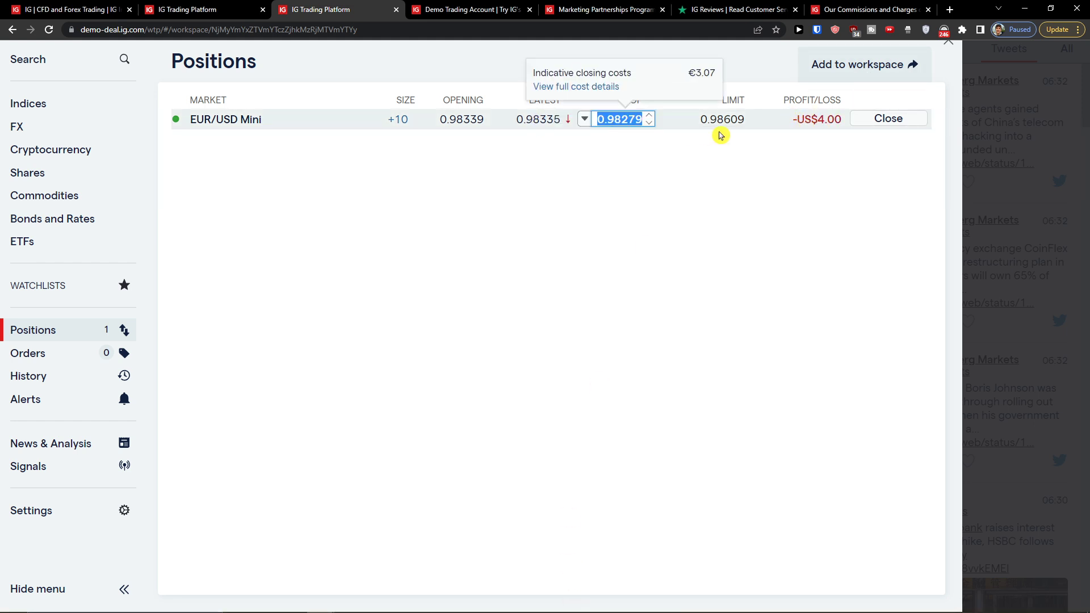
click(709, 144)
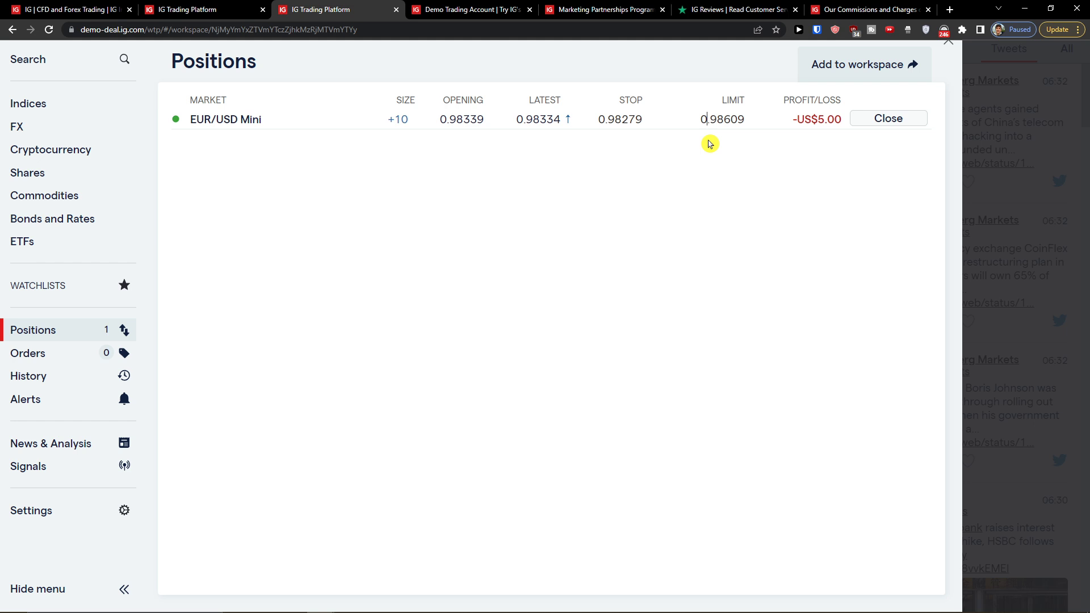
Close the full 10-contract EUR/USD Mini position and return to the workspace.
click(881, 120)
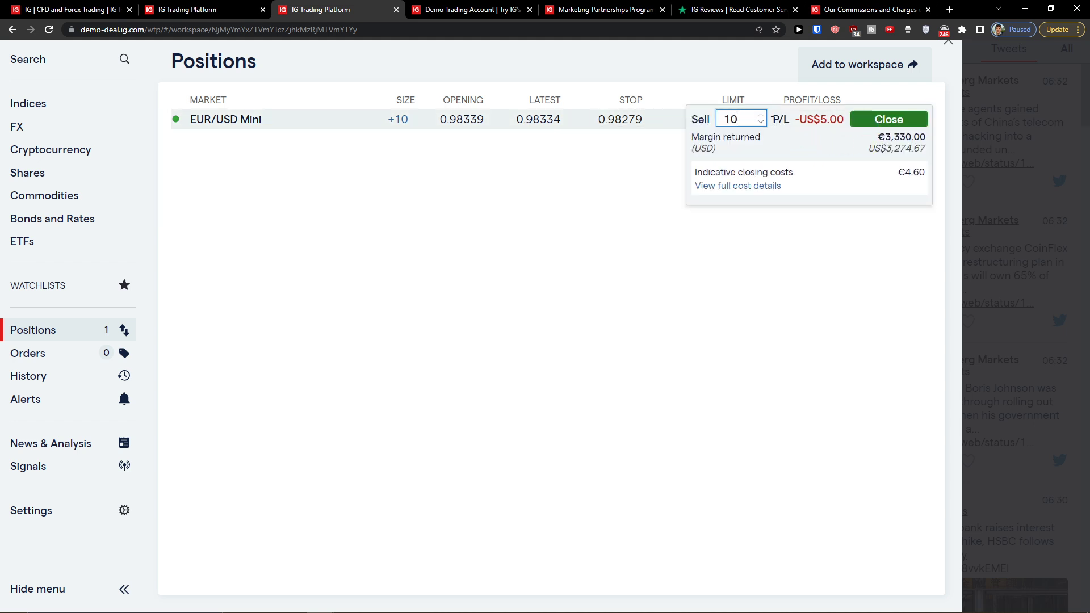
click(885, 123)
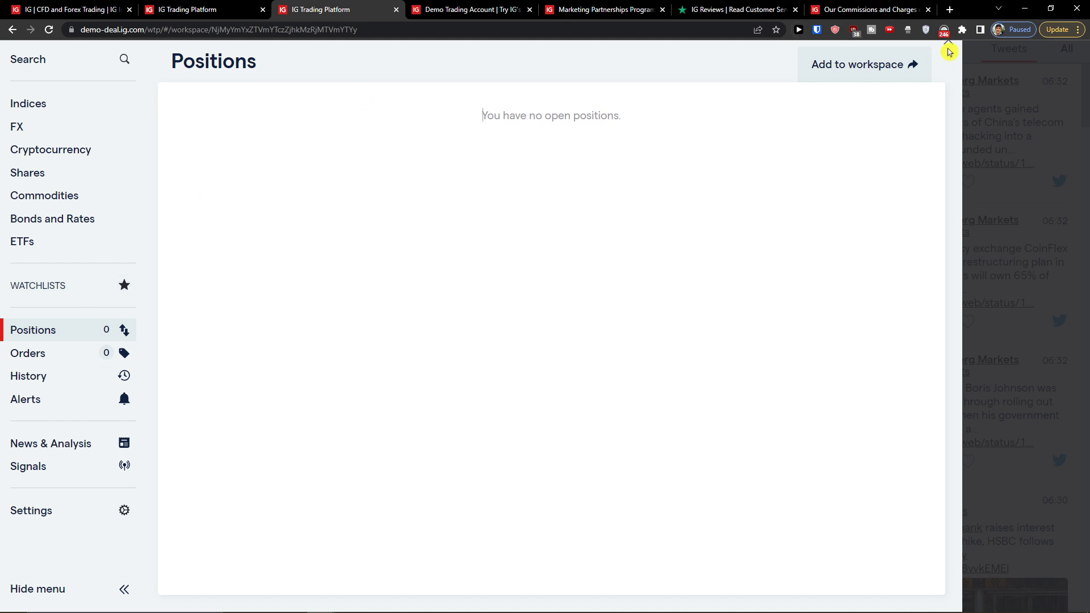
click(948, 42)
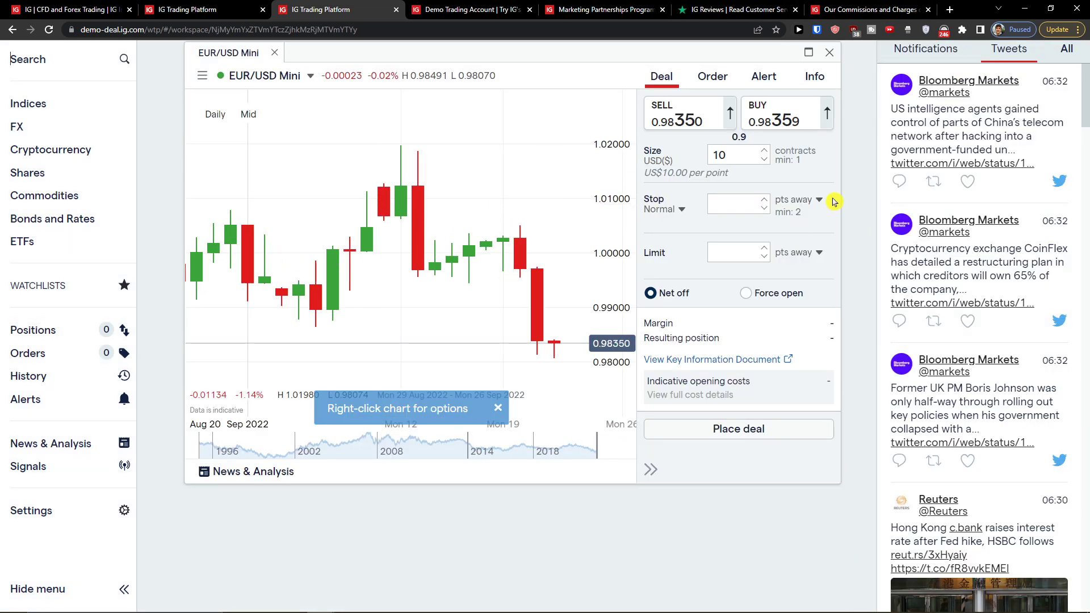
Look through the EUR/USD Mini order ticket, its price and indicator alert settings, and the market's dealing information.
click(713, 118)
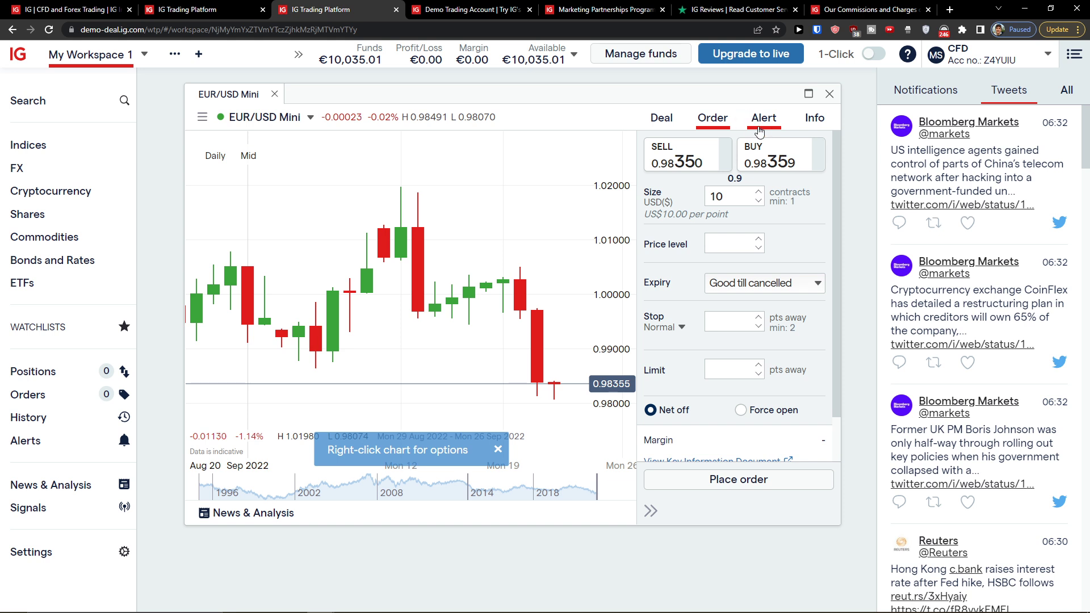
click(759, 131)
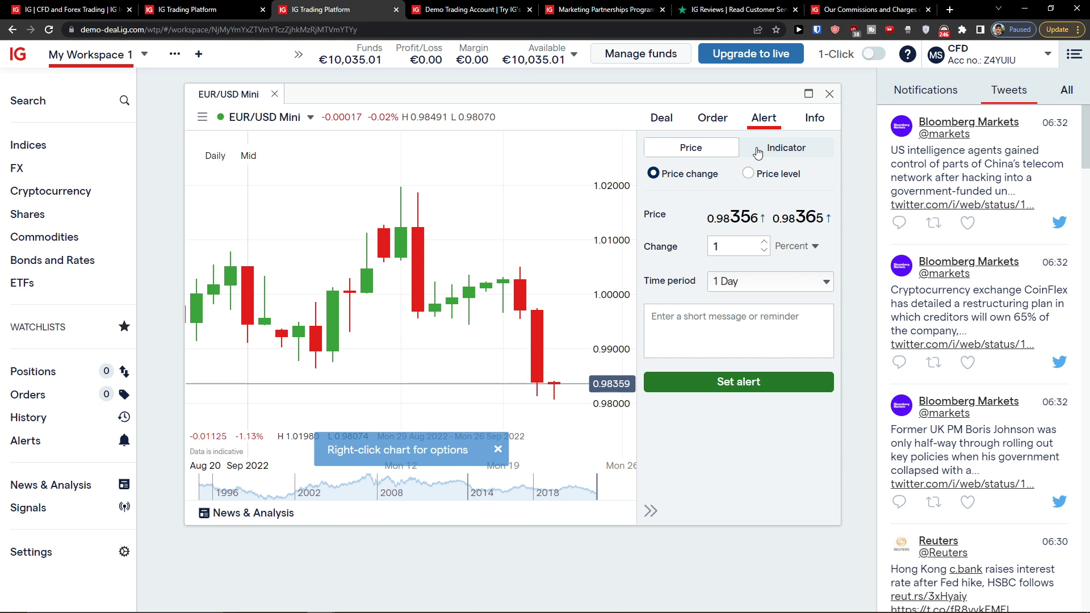
click(757, 149)
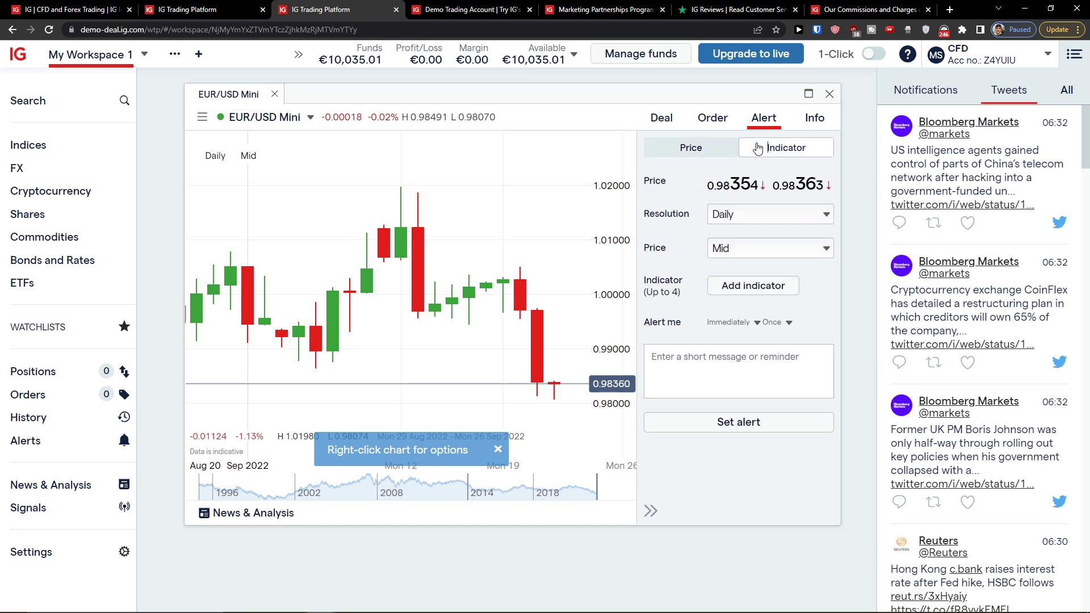
click(727, 147)
click(813, 118)
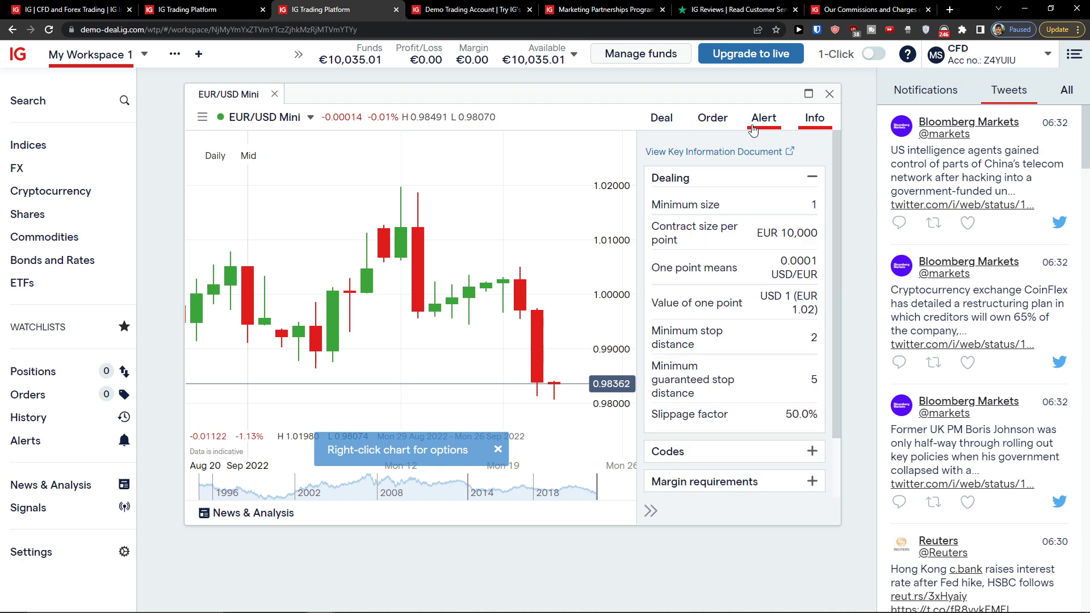
Maximise the EUR/USD Mini chart window and set the chart's interval to Monthly.
scroll(431, 315, down, 3)
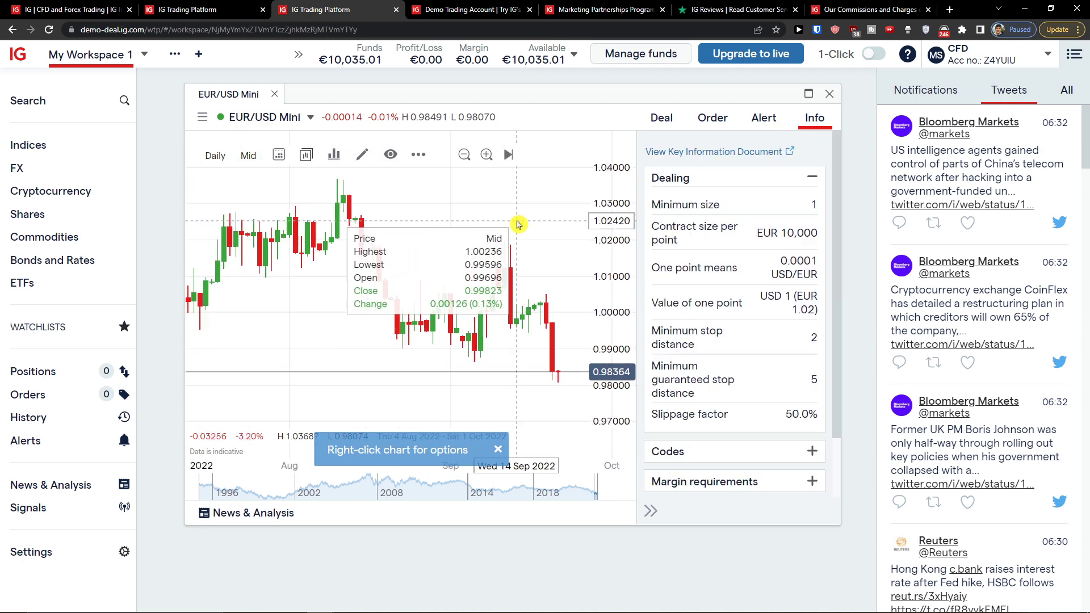
click(808, 93)
scroll(307, 271, down, 3)
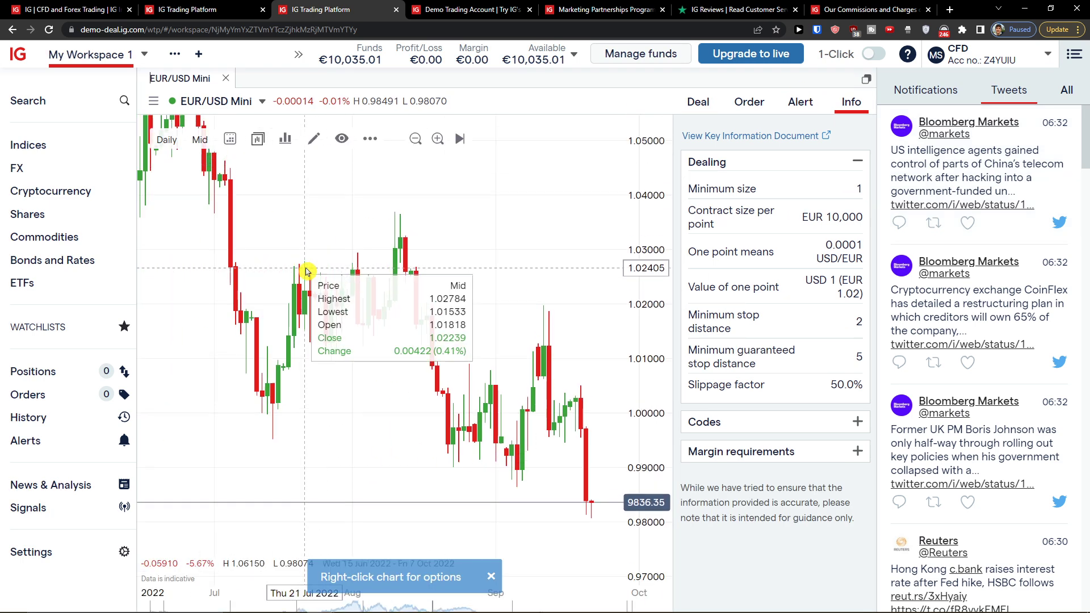
click(163, 139)
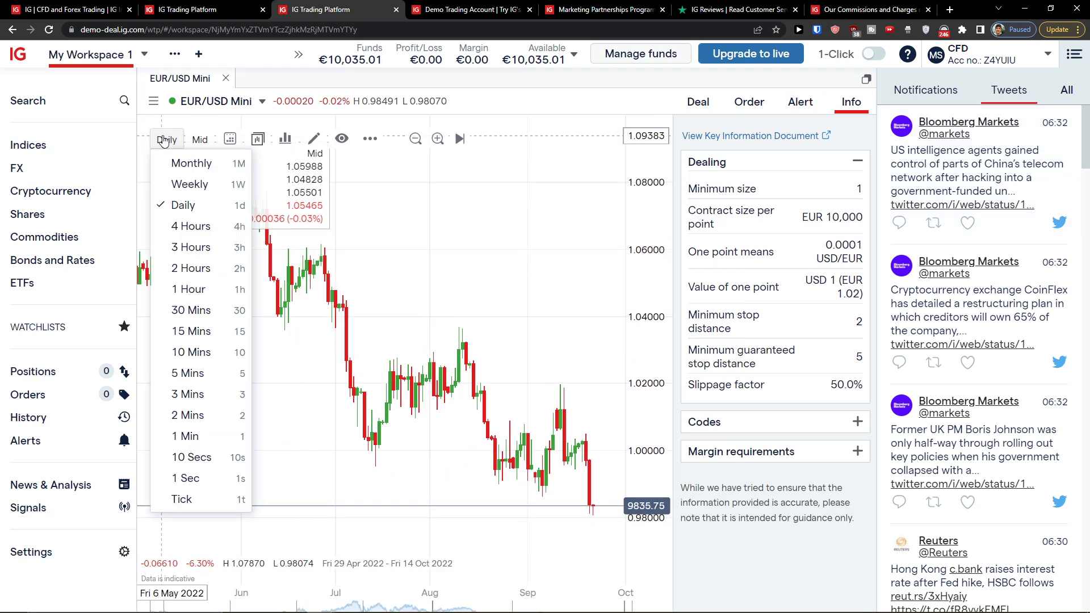
click(197, 164)
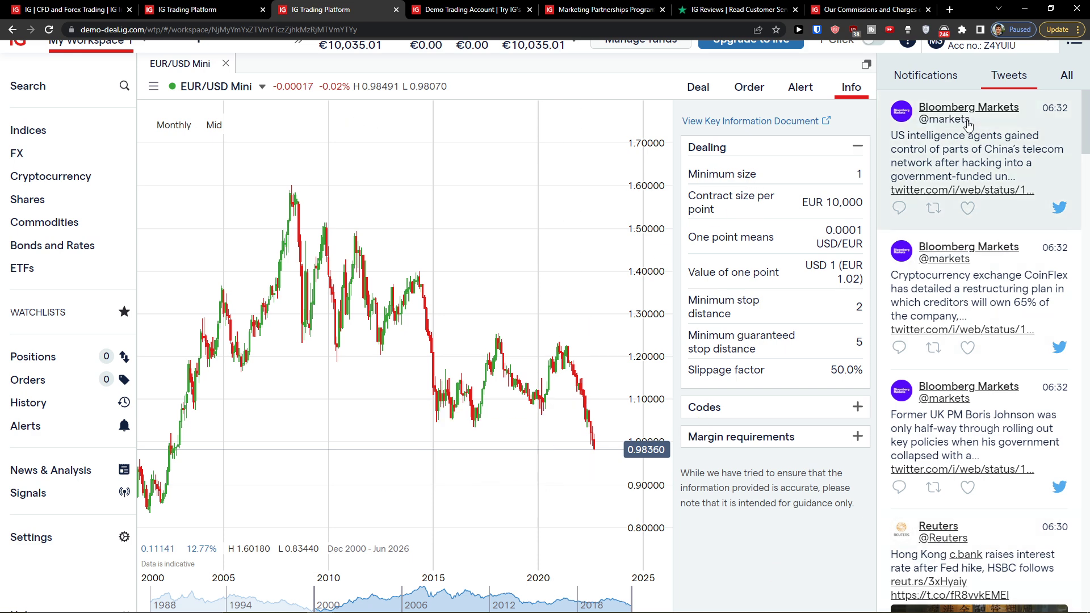
Reduce the page zoom by three levels and extend the monthly chart's visible range back to about 1990.
key(ctrl+minus)
key(ctrl+minus)
key(ctrl+minus)
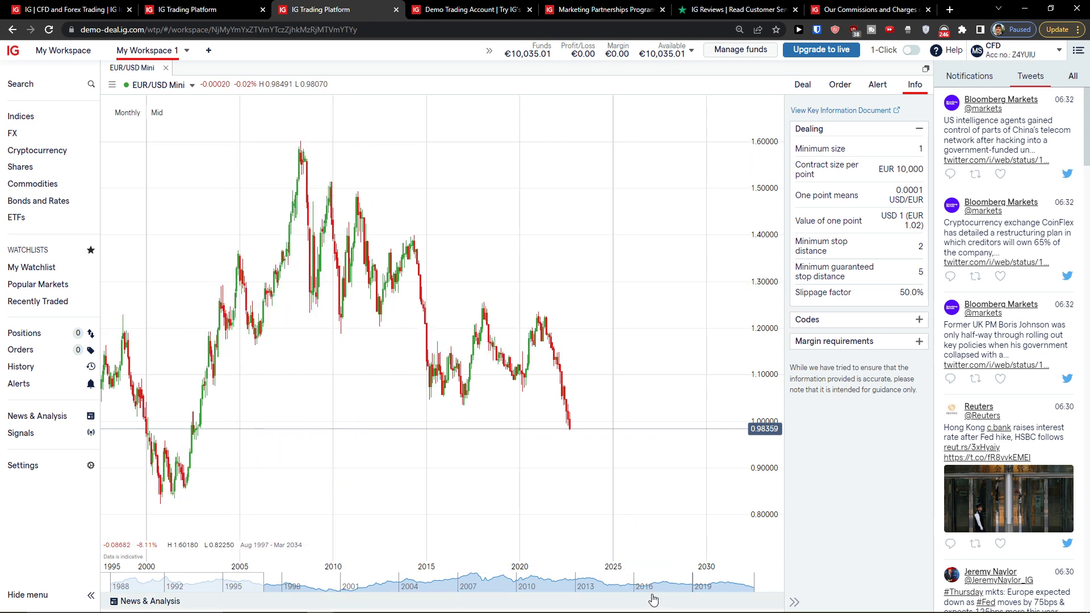
drag(258, 582, 40, 585)
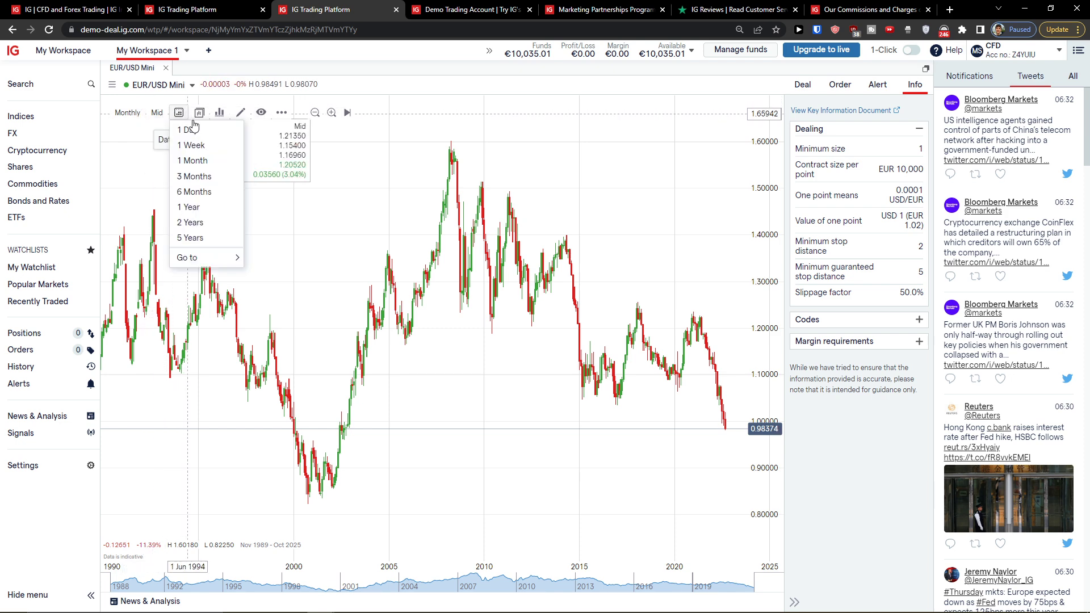
Switch to the three-chart layout with one wide chart above two smaller ones, and view the available drawing tools.
mouse_move(199, 113)
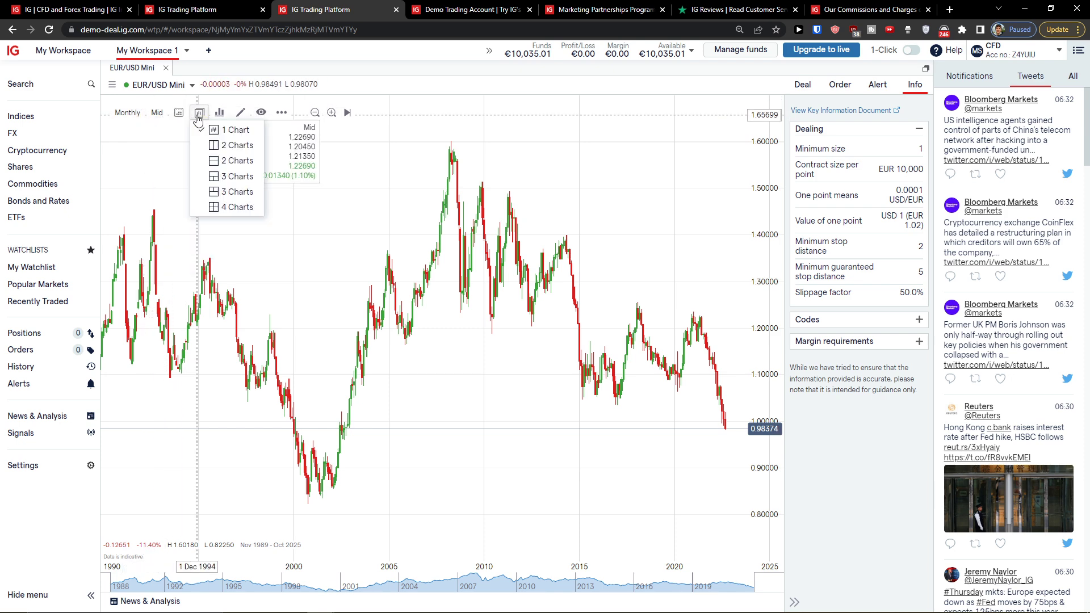
click(227, 176)
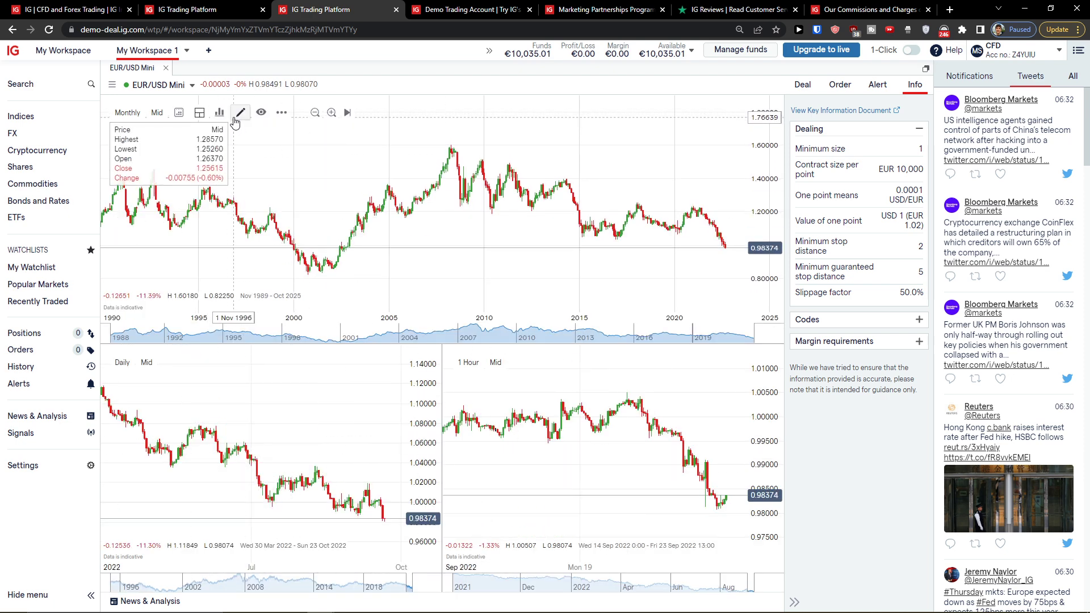
click(237, 116)
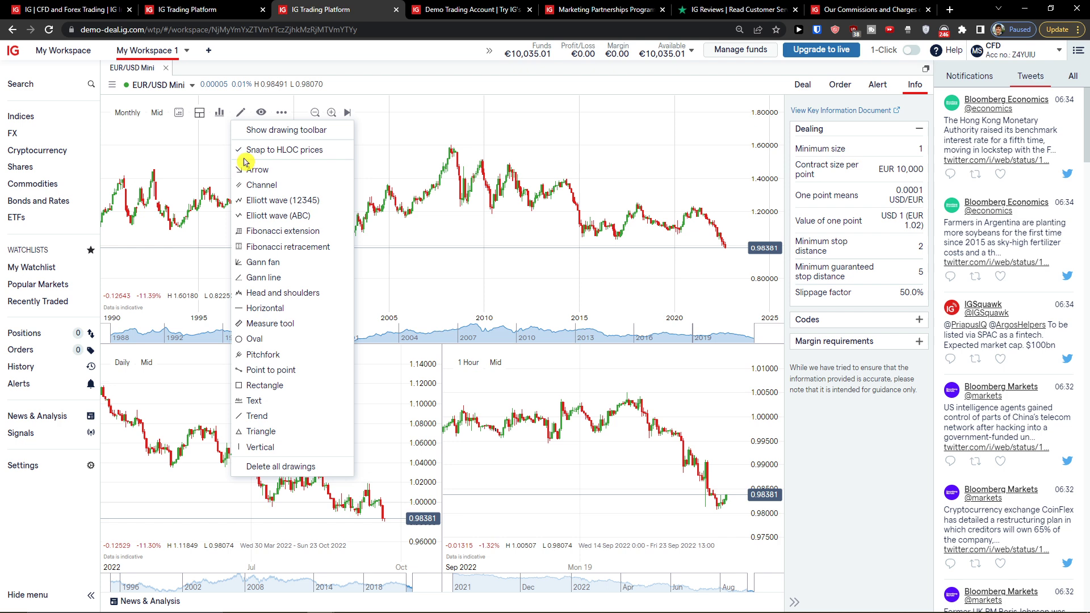
click(283, 120)
Change the monthly chart's type to Line and its price to Ask.
click(283, 115)
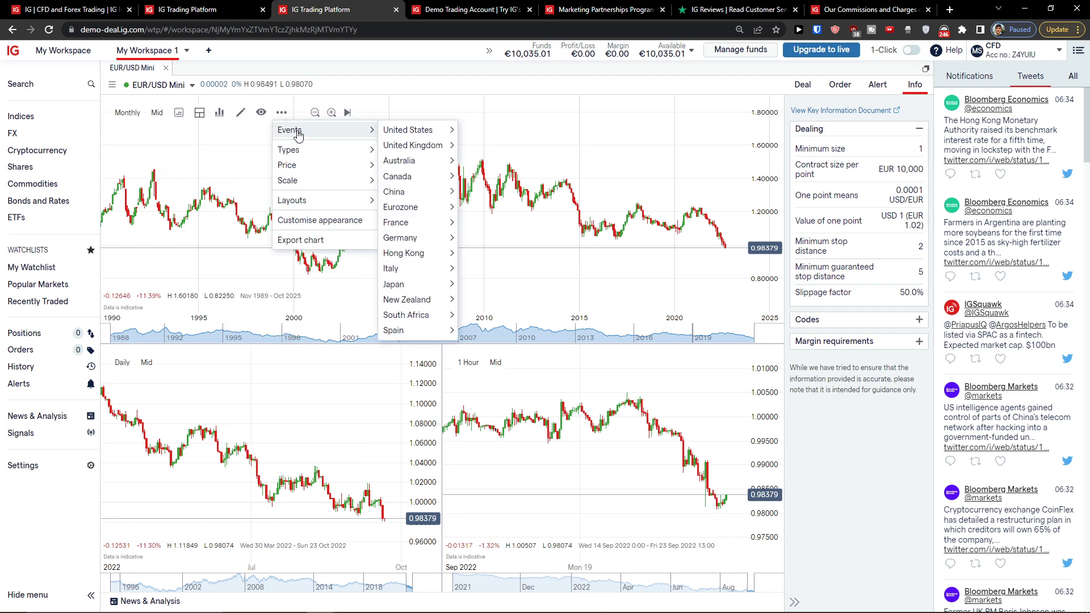
mouse_move(312, 139)
mouse_move(415, 130)
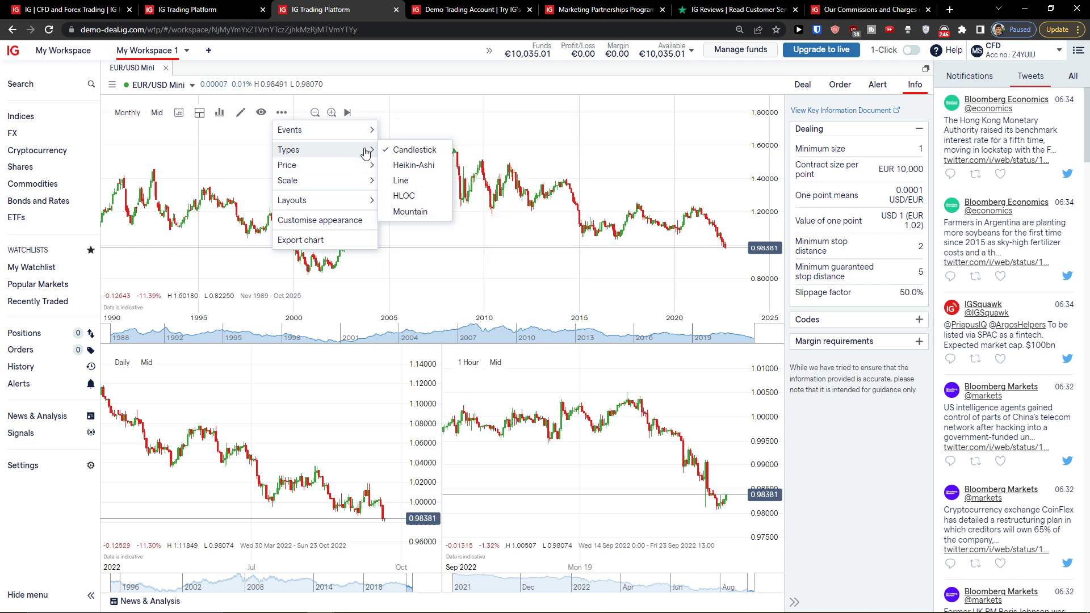
click(401, 180)
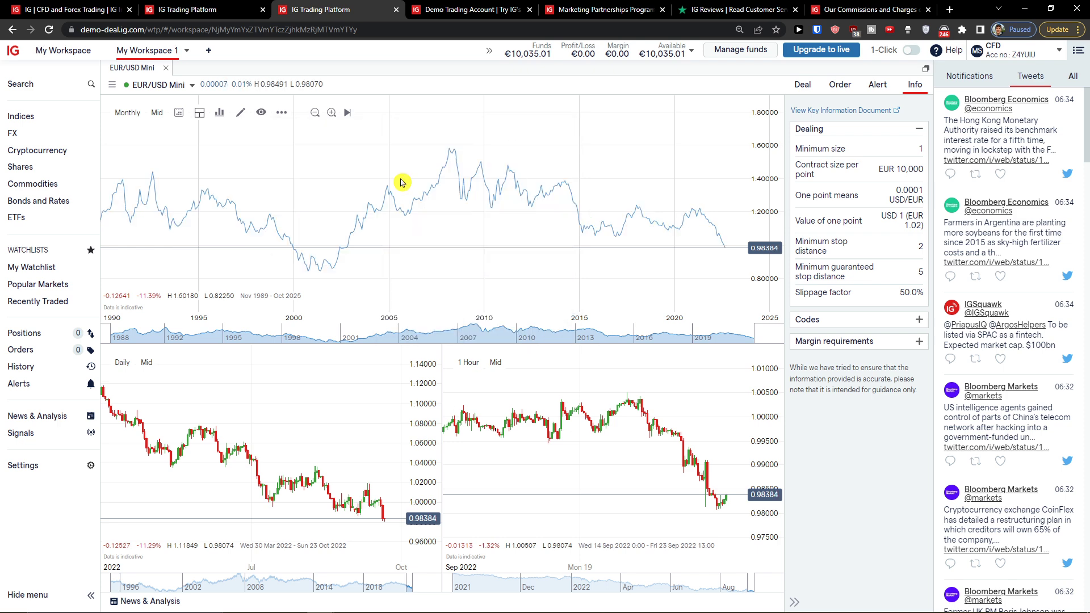
click(282, 112)
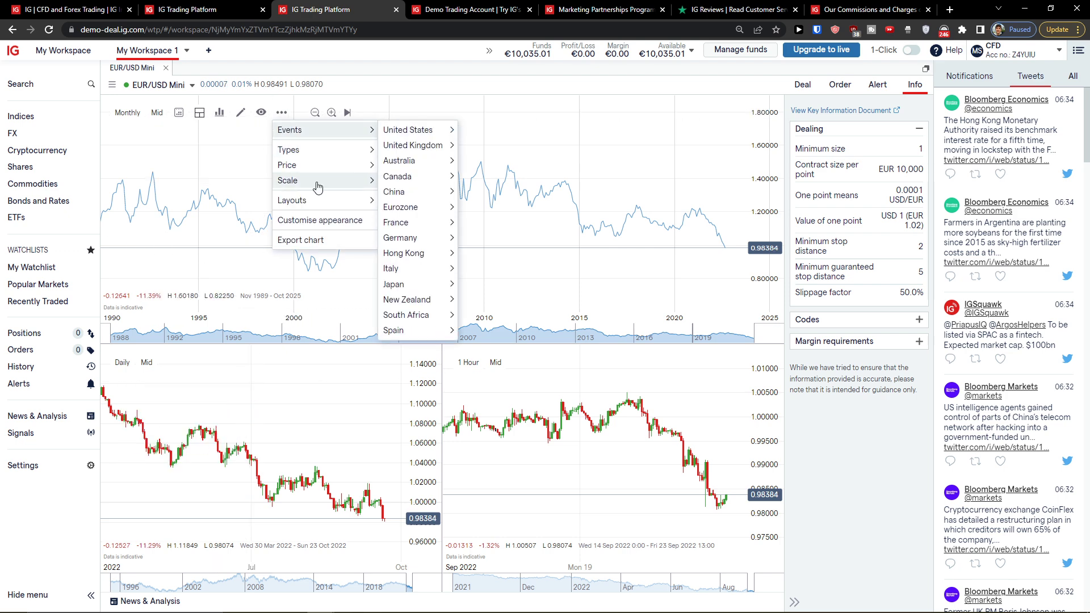
mouse_move(354, 173)
click(393, 168)
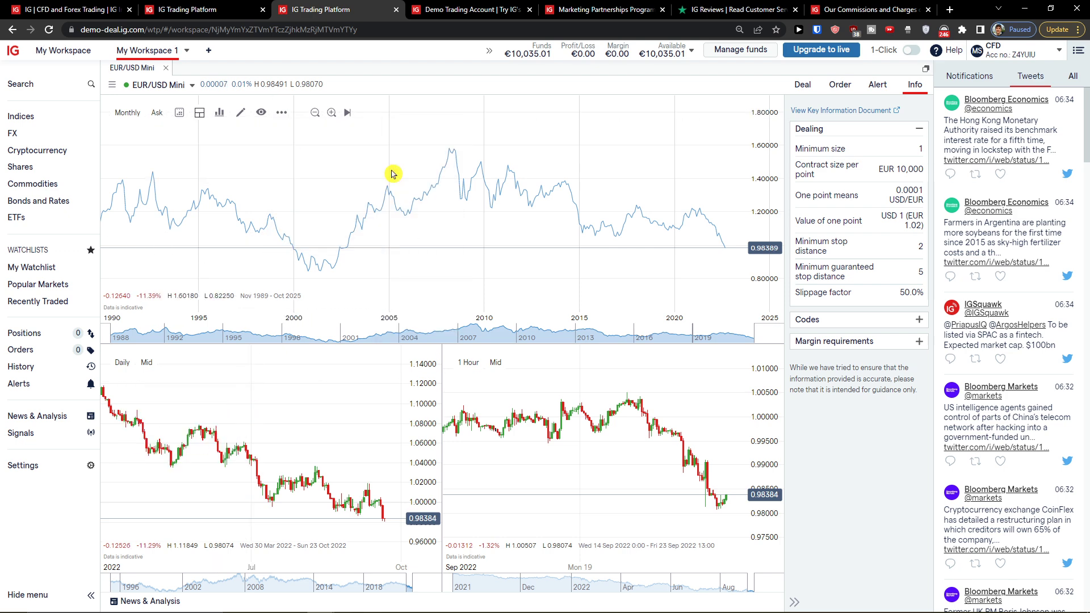
Browse the monthly chart's additional options and bring up its list of United States economic events.
click(282, 113)
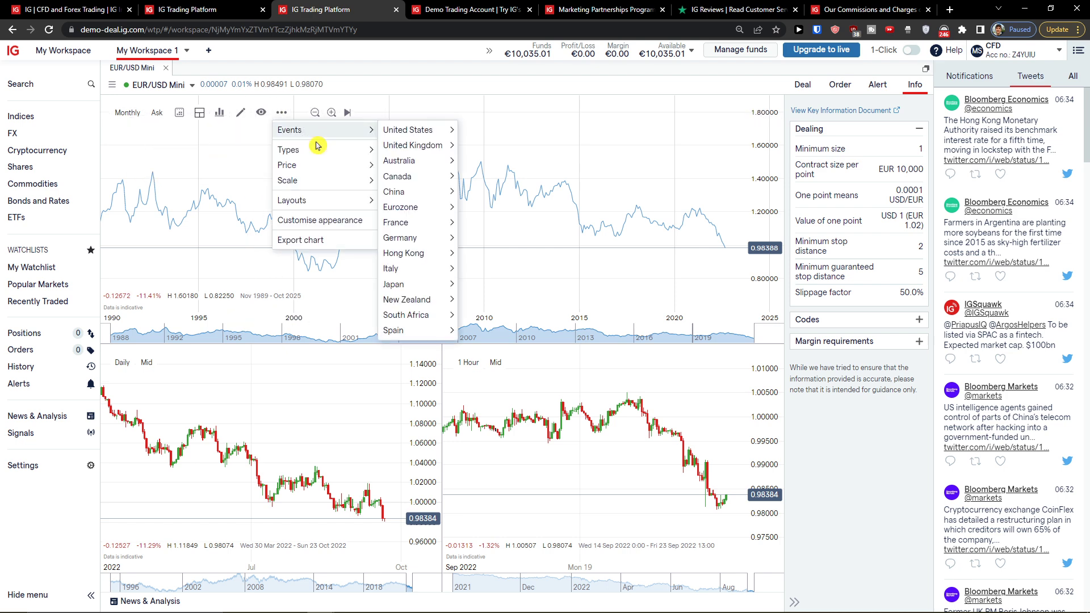
mouse_move(352, 210)
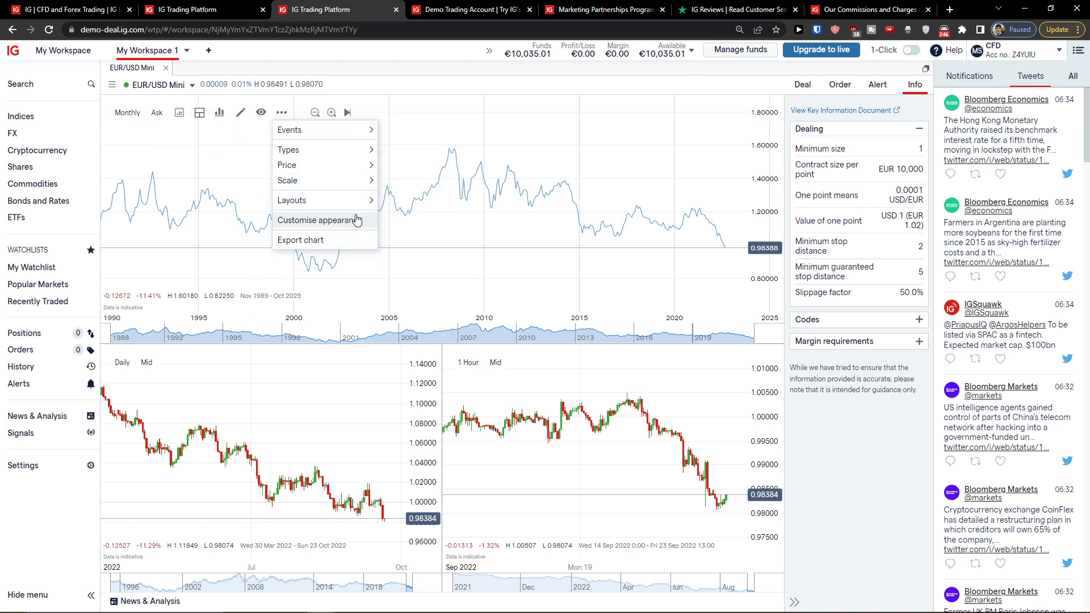
mouse_move(408, 129)
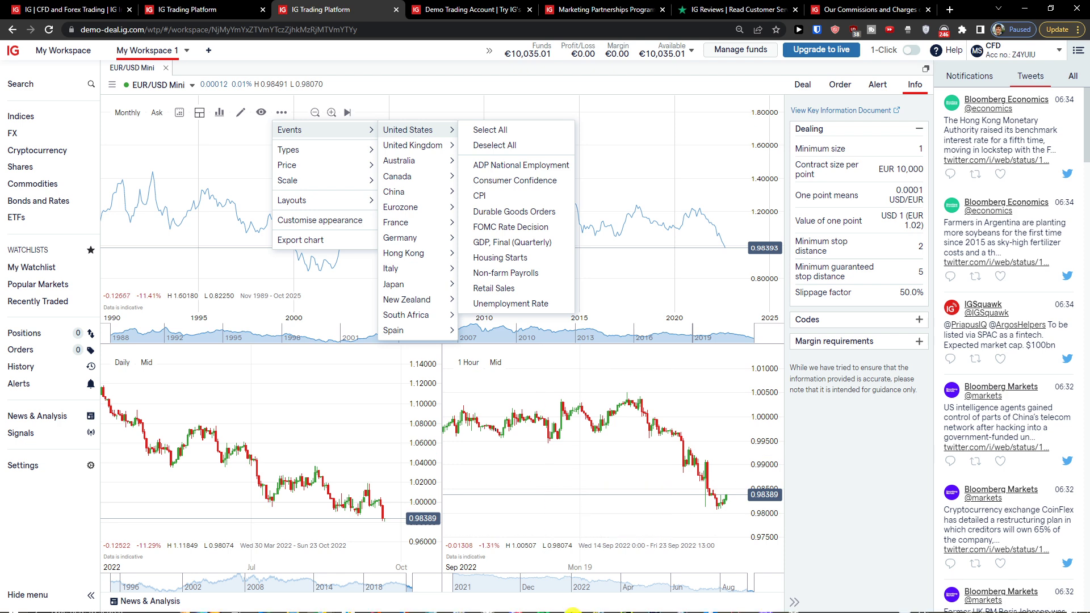